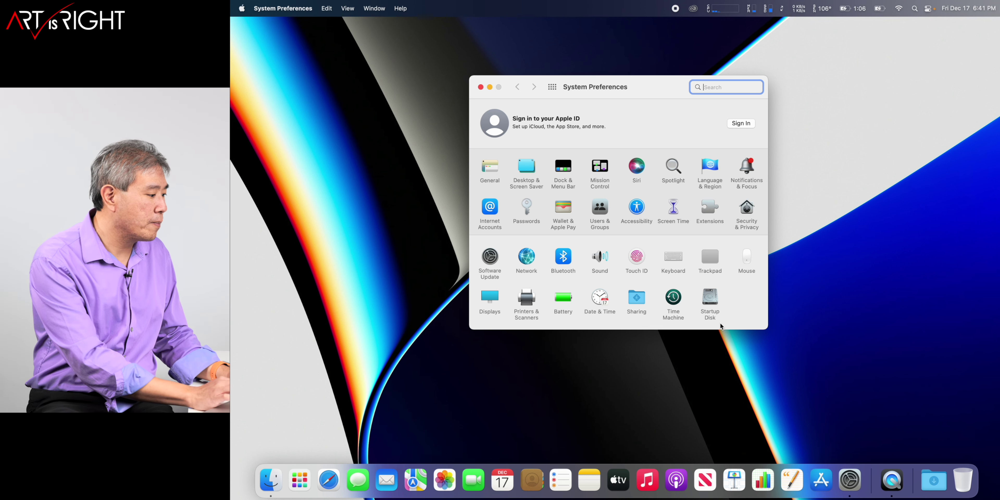
Switch to Dark appearance with a Graphite accent colour, then return to all preferences.
left_click(488, 171)
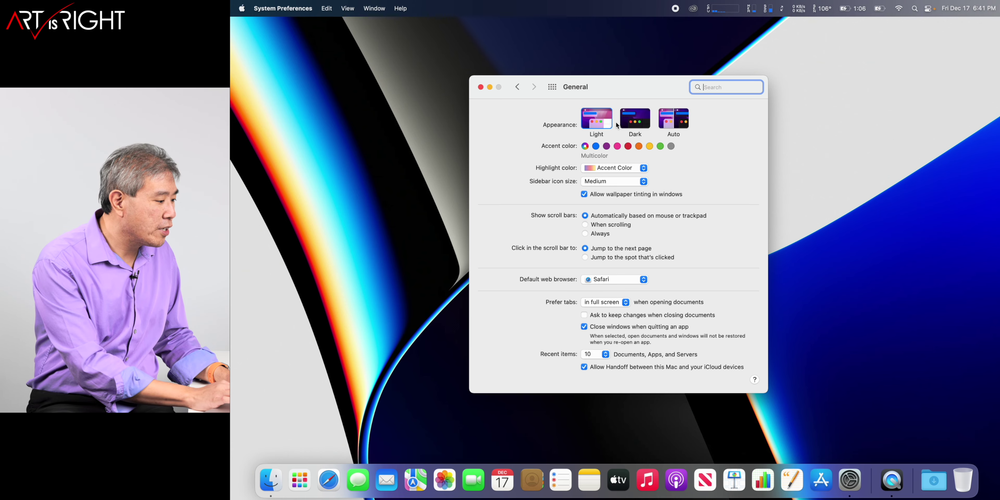
left_click(627, 123)
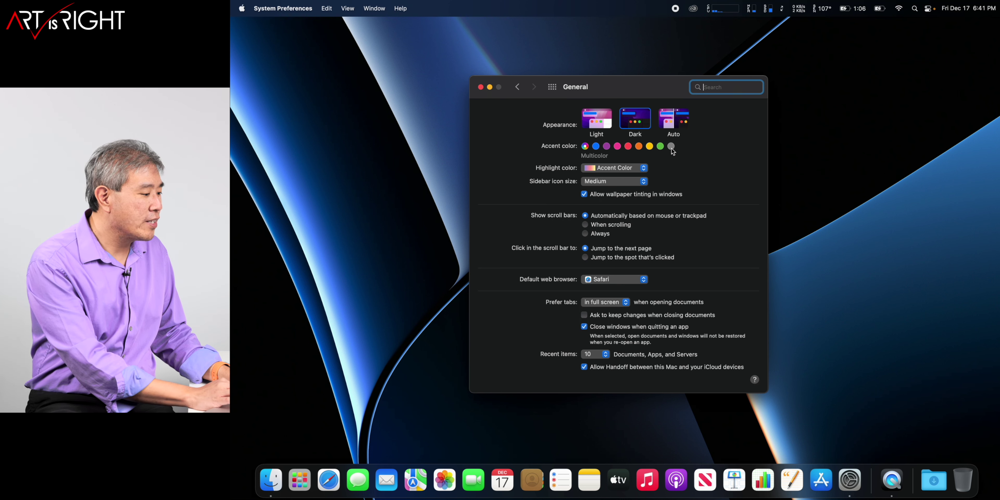
left_click(671, 146)
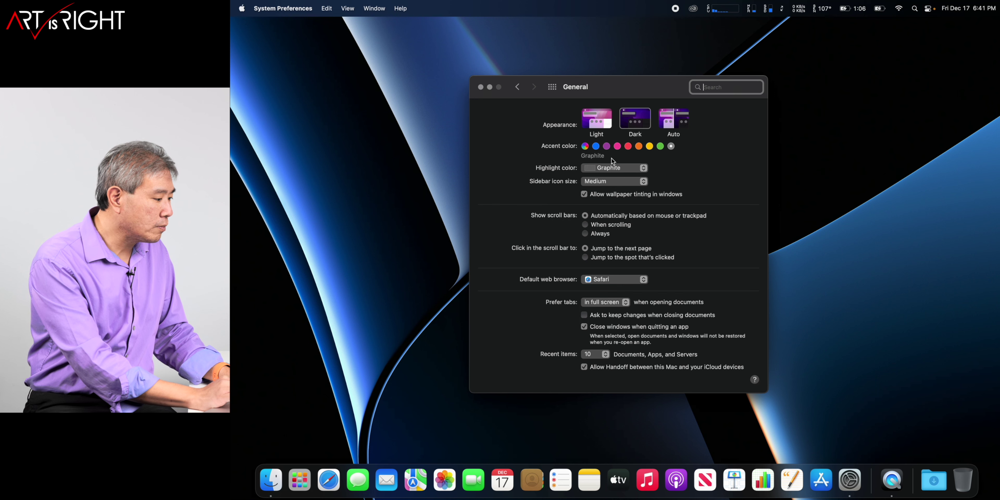
left_click(552, 86)
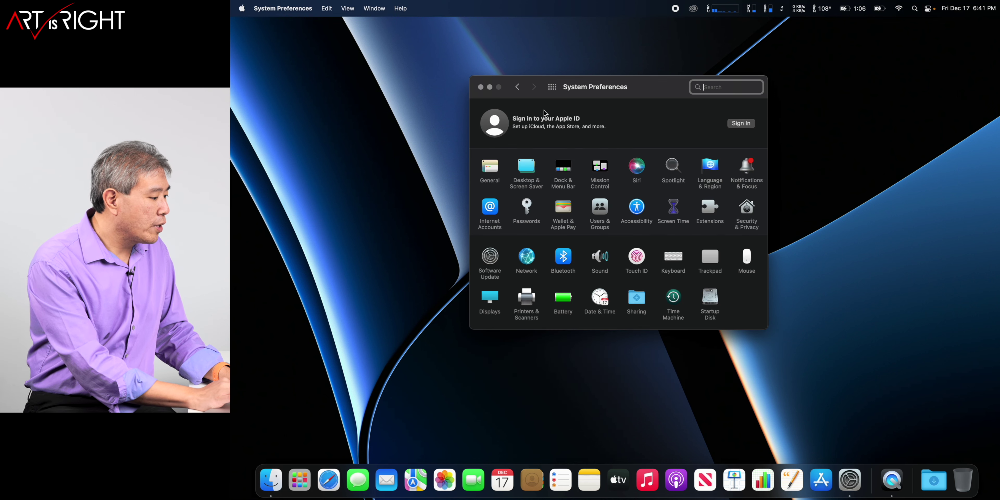
Set the desktop background to the solid dark grey Stone colour under Colors.
left_click(527, 171)
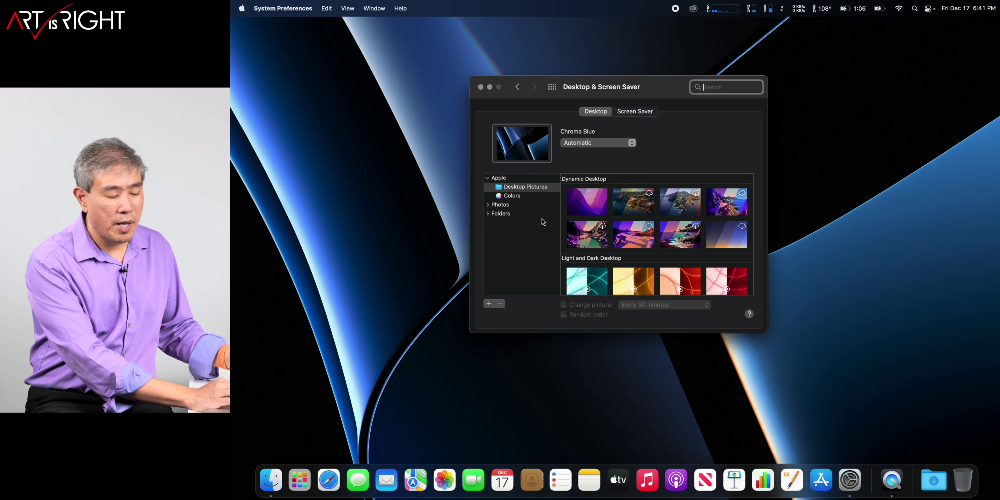
left_click(523, 198)
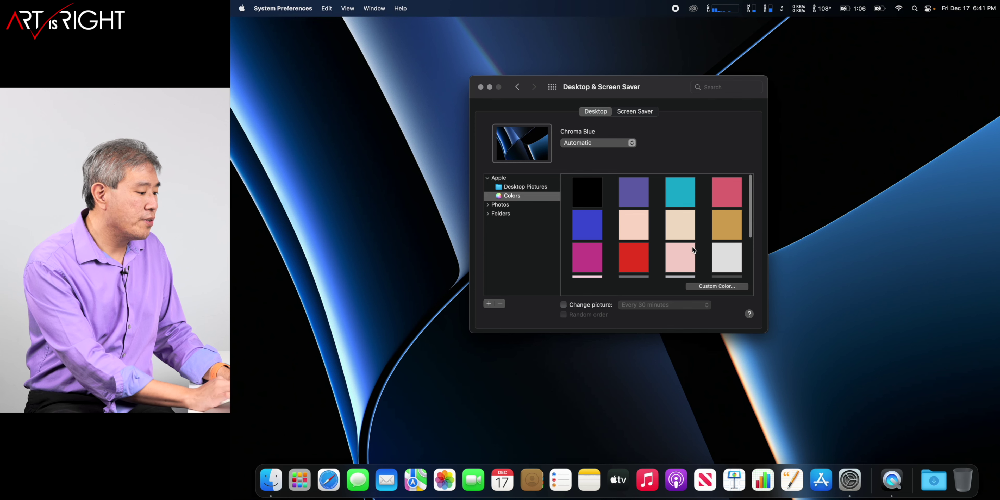
scroll(700, 249, "down", 4)
left_click(724, 238)
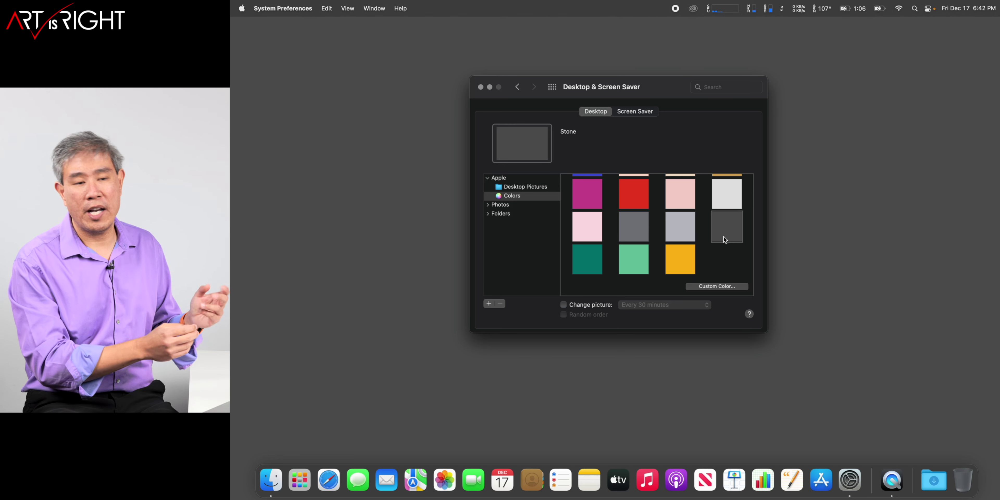
Uncheck Show screen saver after so the screen saver never starts automatically.
left_click(647, 114)
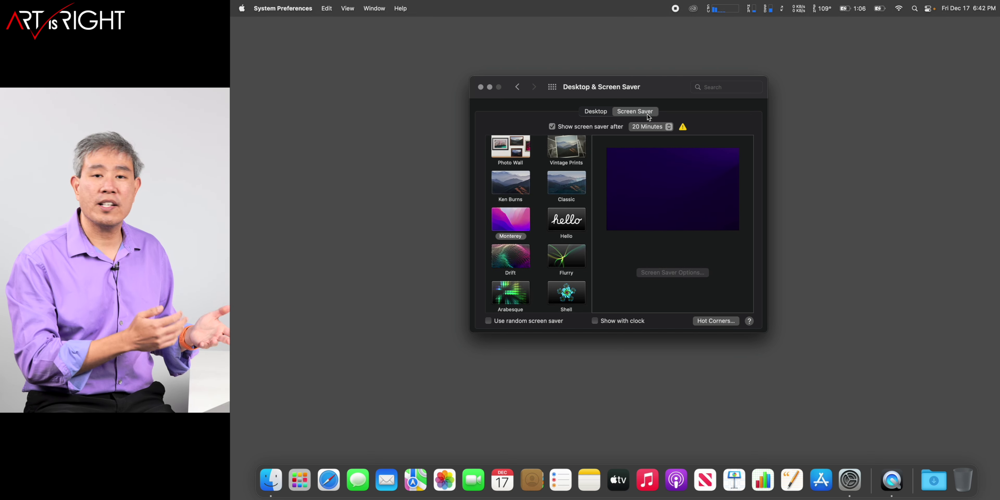
left_click(589, 127)
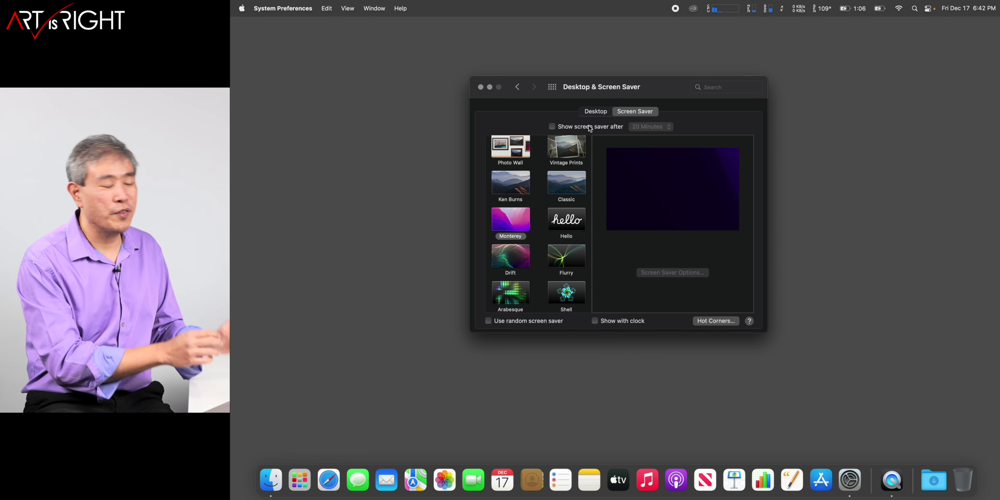
In Dock & Menu Bar, drag the Dock size slider down to its smallest setting.
left_click(553, 88)
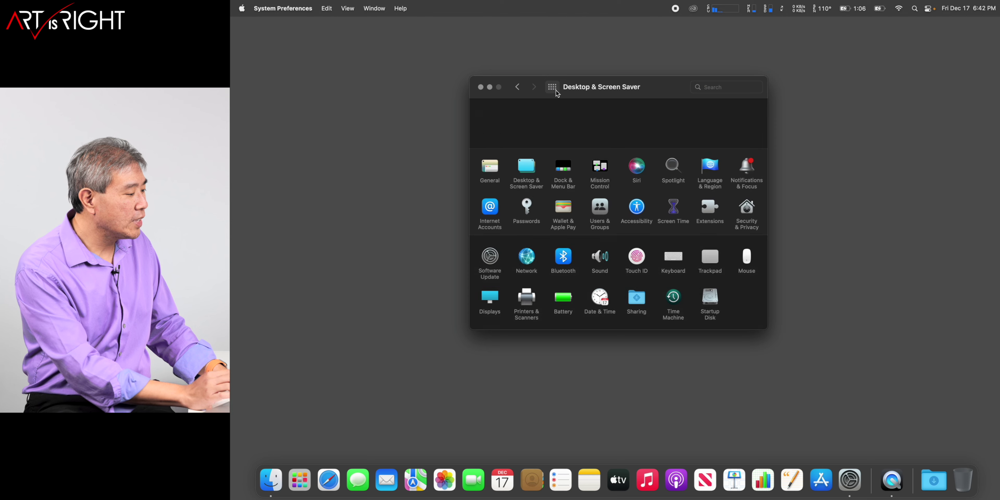
left_click(563, 167)
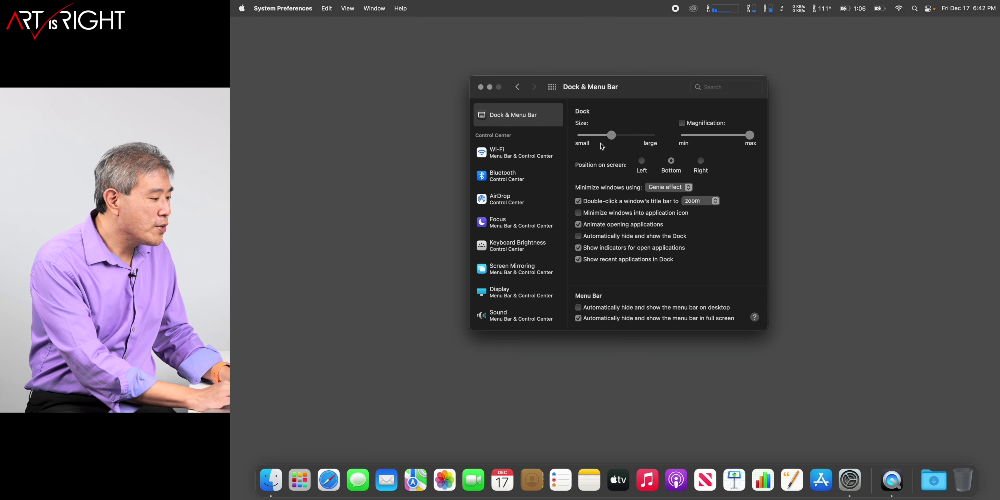
mouse_move(606, 136)
left_mouse_down()
mouse_move(590, 136)
mouse_move(635, 140)
mouse_move(590, 137)
mouse_move(619, 137)
left_mouse_up()
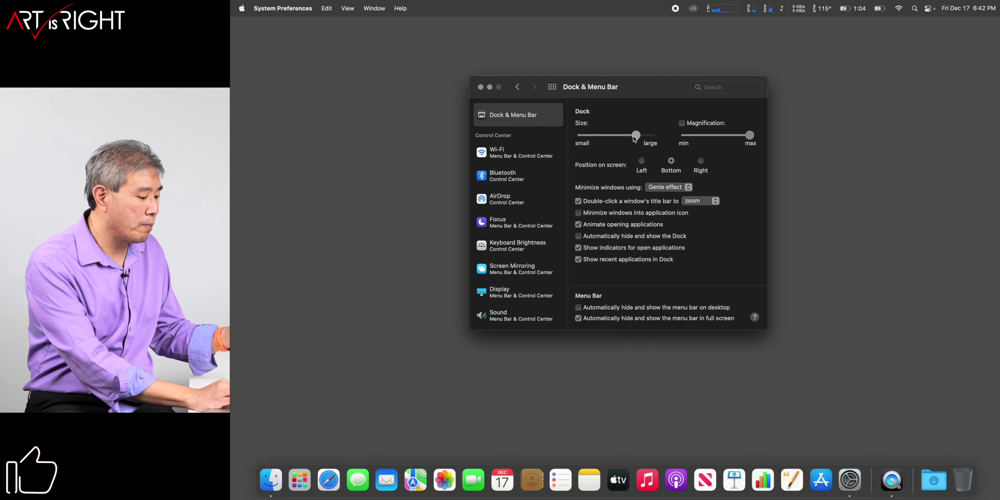
left_click_drag(631, 137, 636, 137)
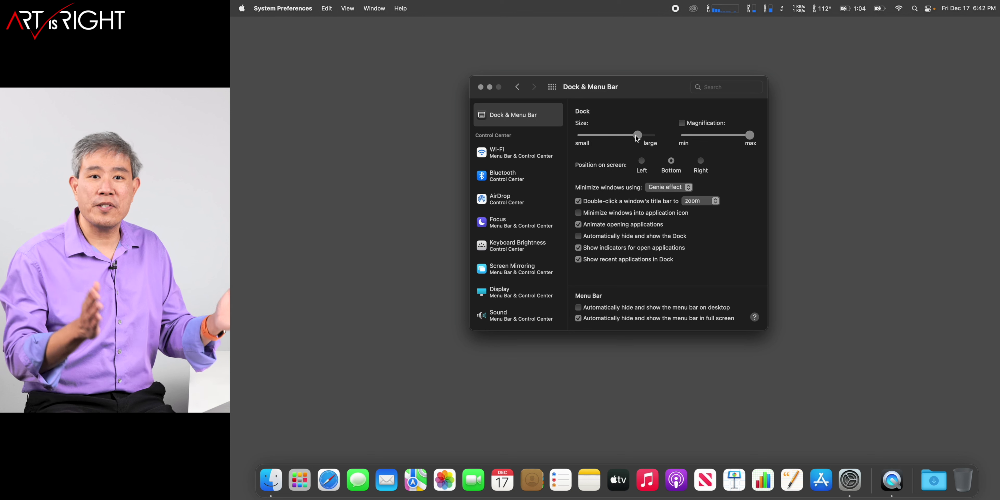
left_click_drag(637, 139, 559, 137)
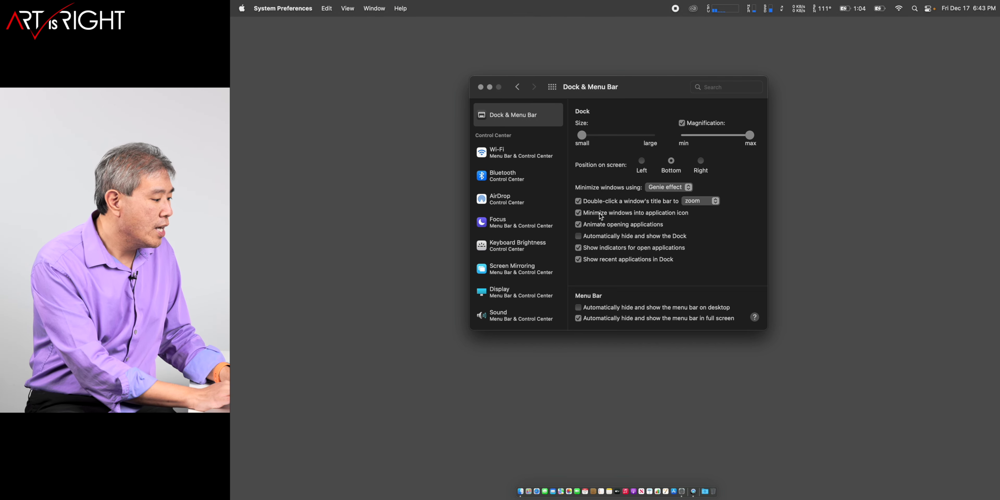
Open apple.com and youtube.com/artisright in two separate Safari windows.
left_click(538, 493)
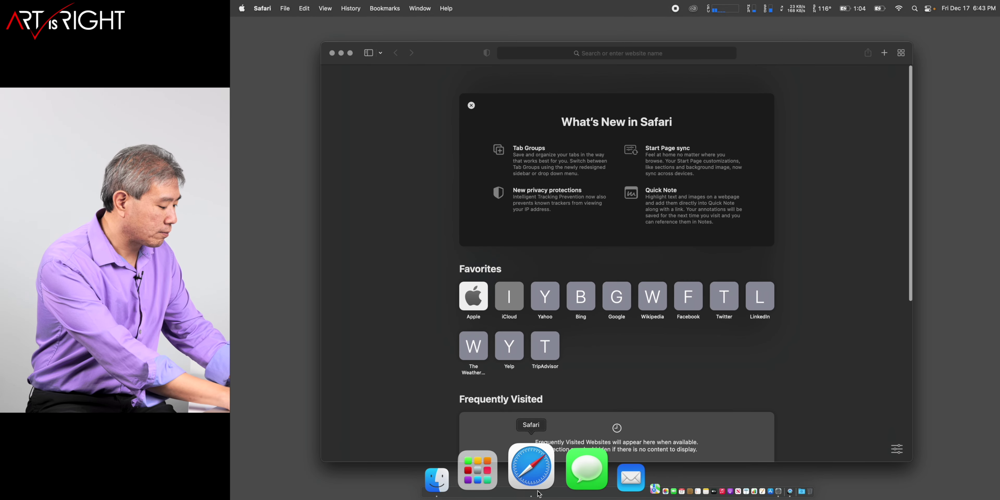
type("a")
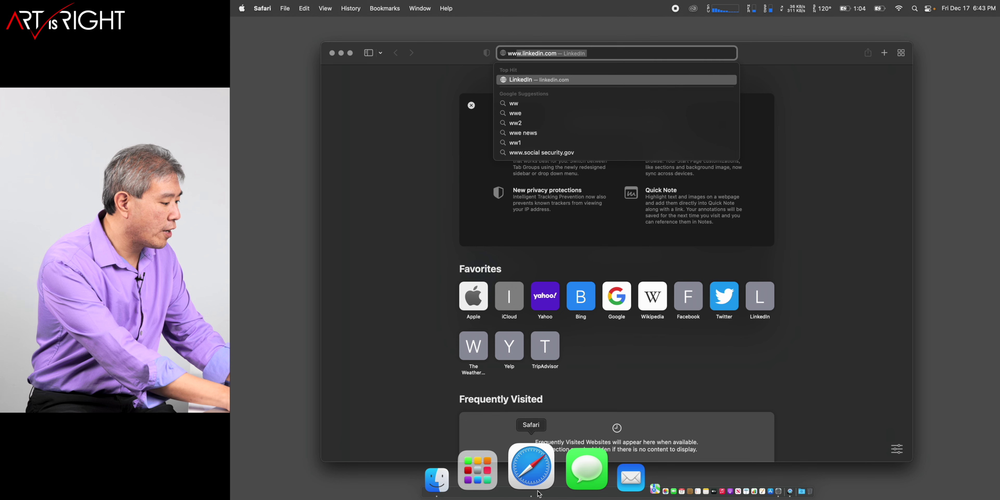
key("Escape")
type("apple")
key("Return")
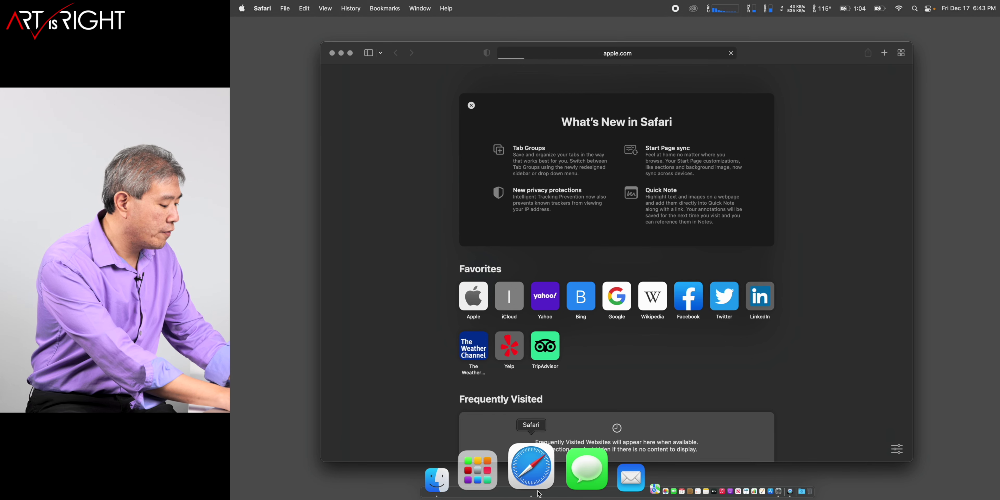
key("super+n")
type("youtube.com")
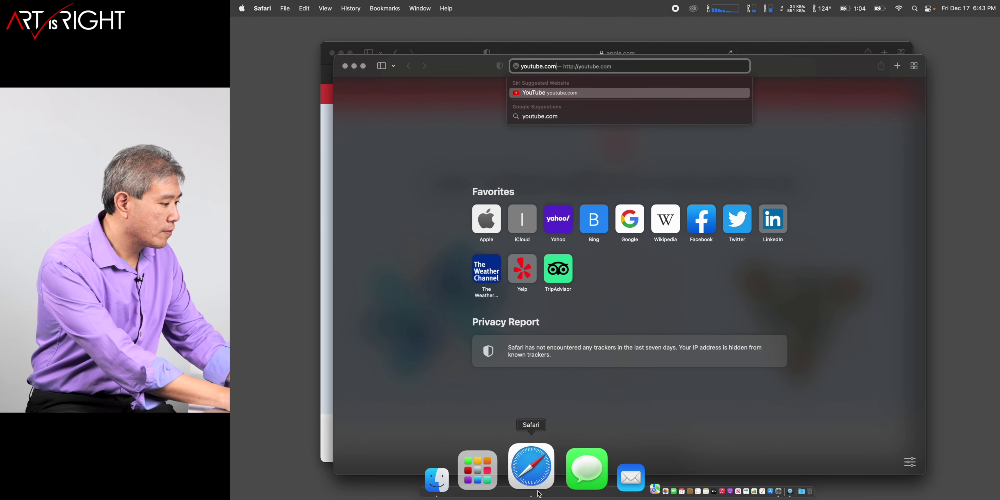
type("/artisright")
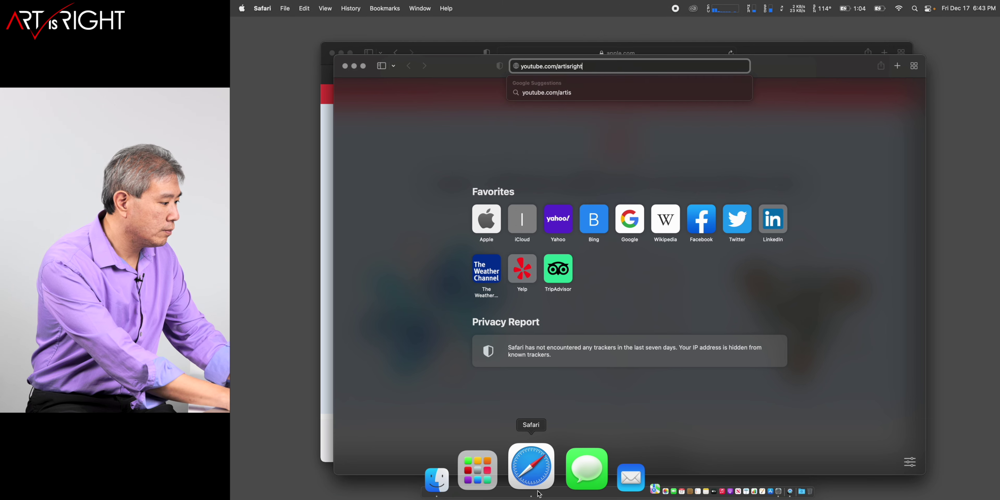
key("Return")
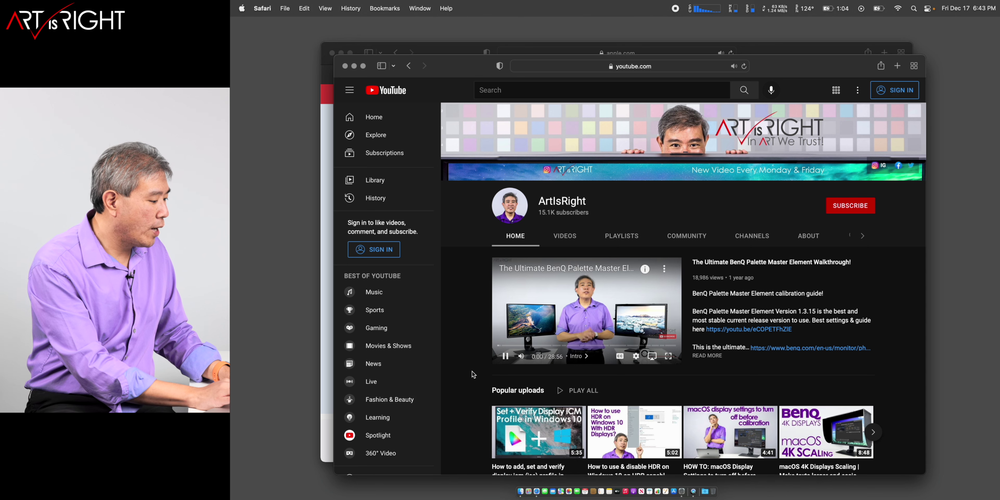
Minimize both the apple.com and YouTube windows into the Dock.
left_click(782, 53)
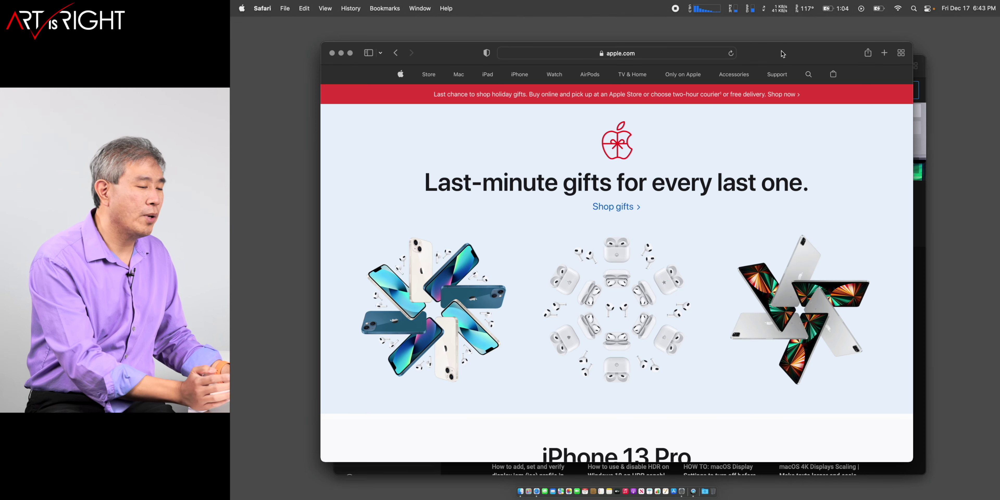
left_click(341, 53)
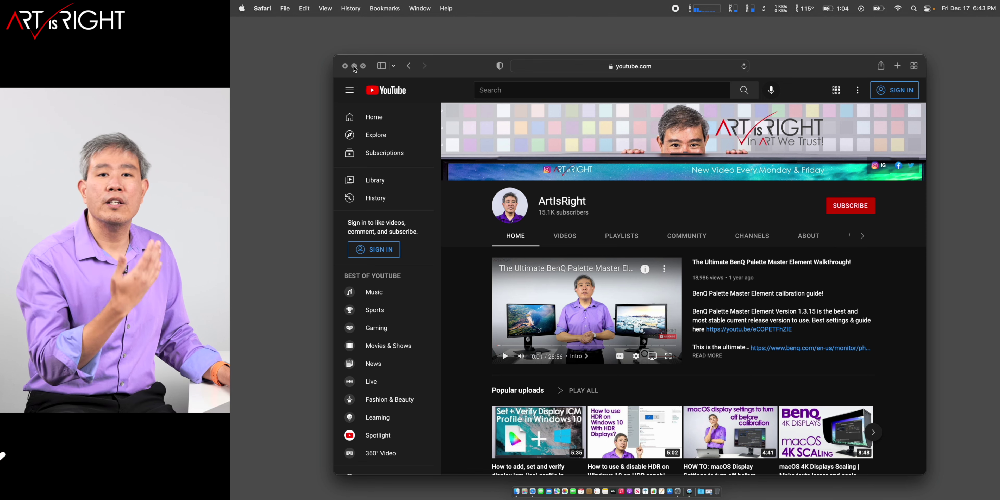
left_click(354, 67)
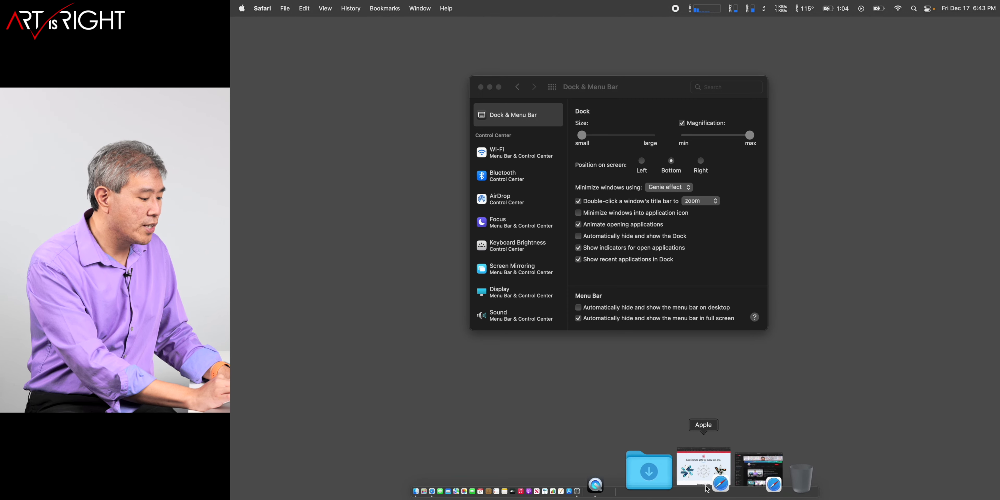
left_click(696, 476)
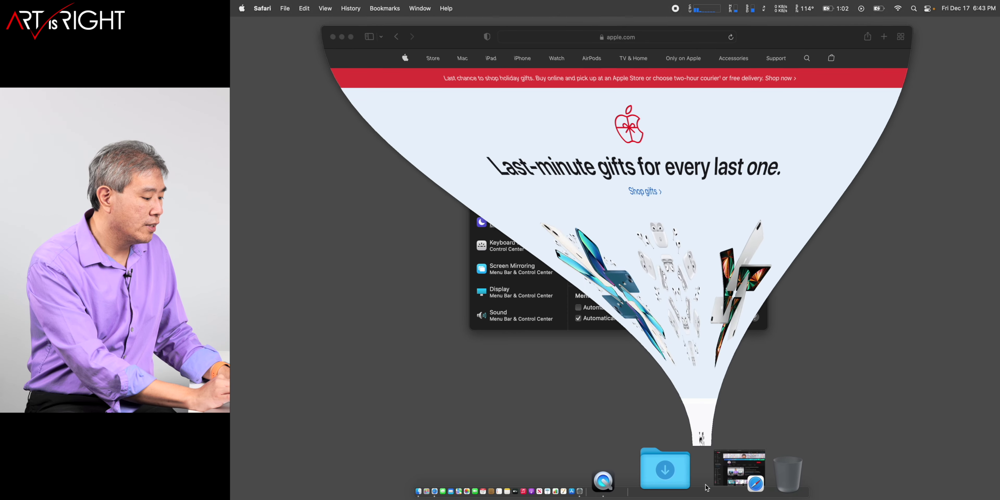
left_click(341, 53)
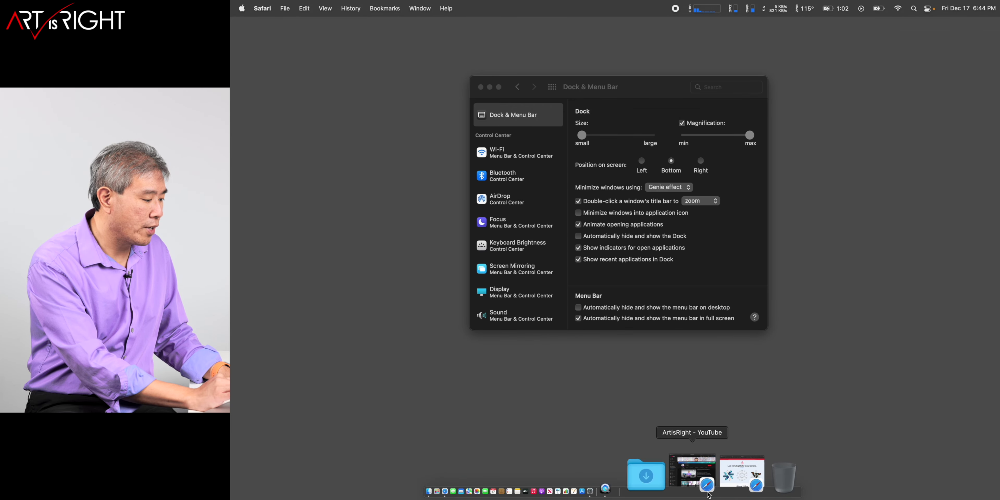
Enable Minimize windows into application icon, test it on both Safari windows, then restore YouTube.
left_click(627, 216)
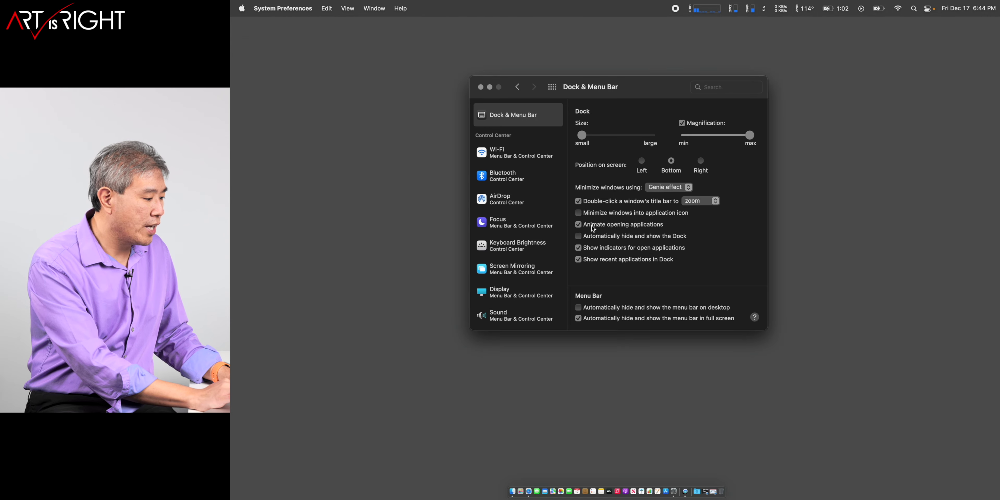
left_click(578, 213)
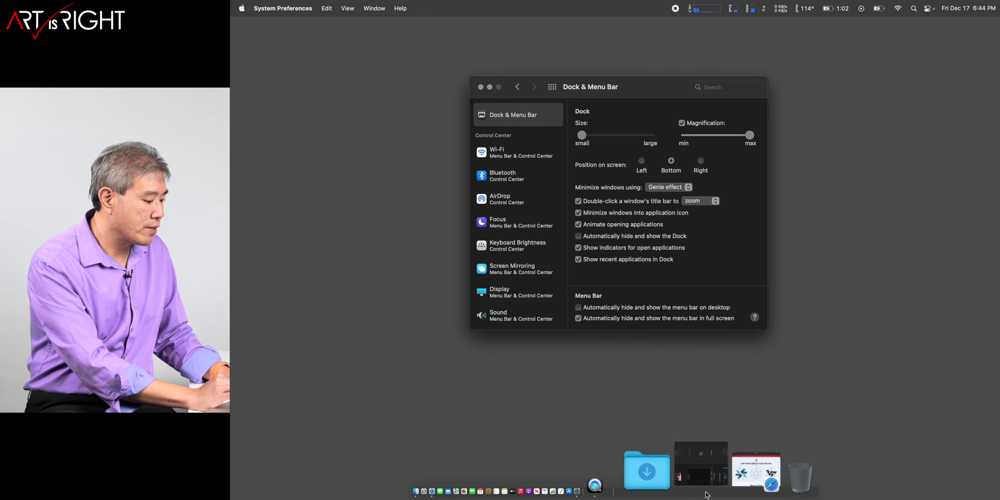
left_click(756, 470)
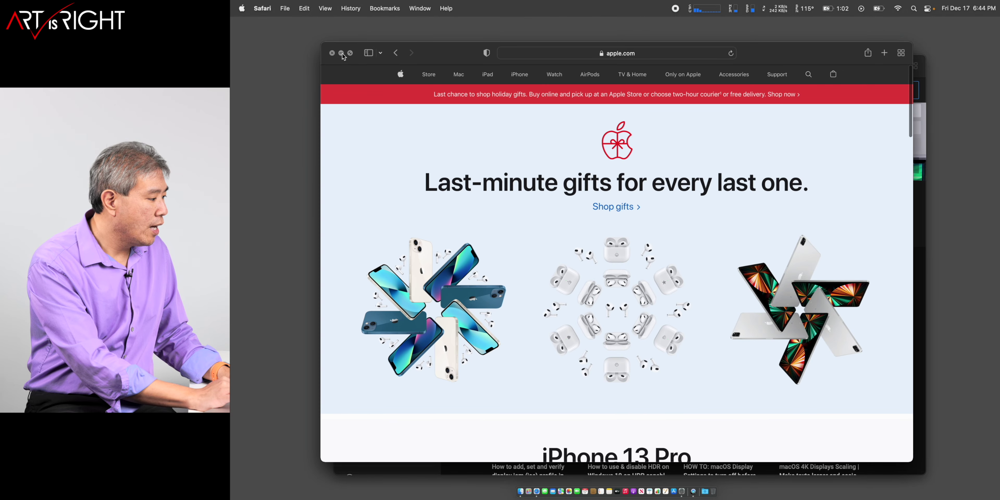
left_click(341, 53)
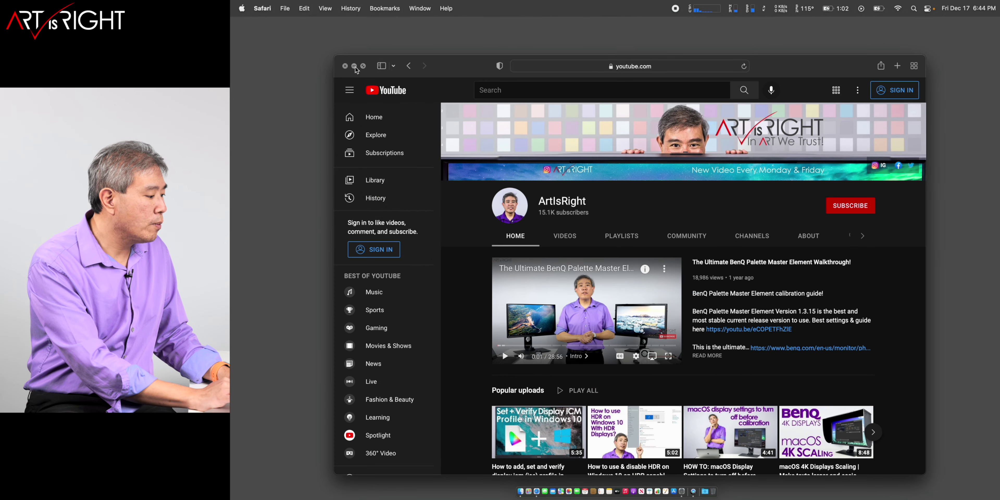
left_click(355, 67)
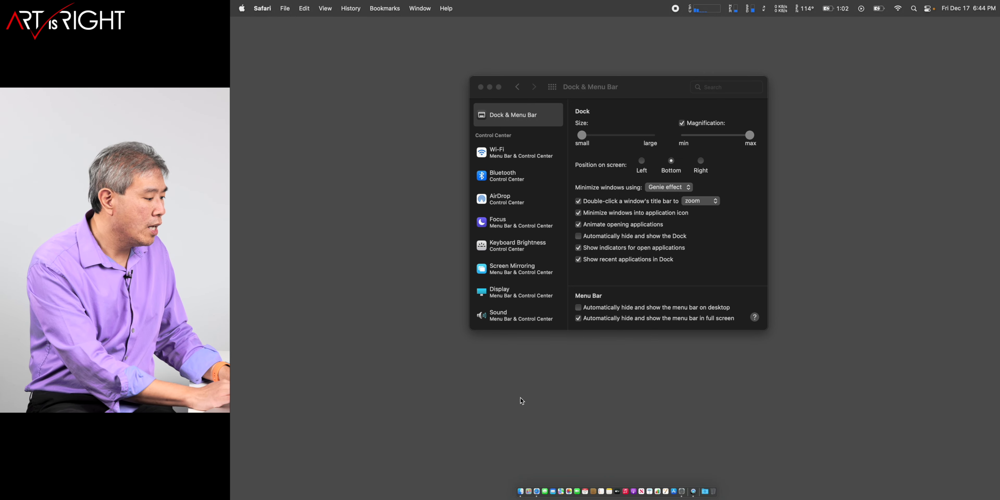
left_click(537, 489)
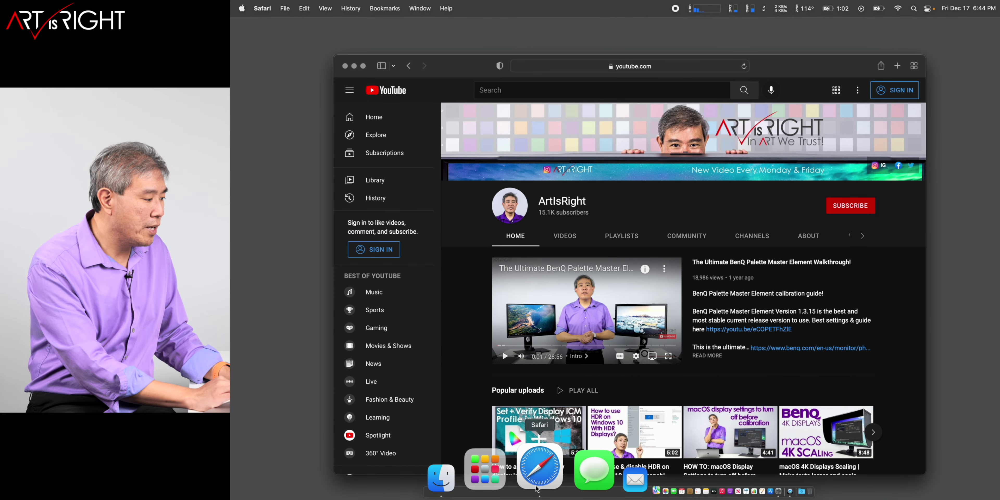
Switch between Safari windows using the Window menu and the Dock's Show All Windows.
left_click(423, 8)
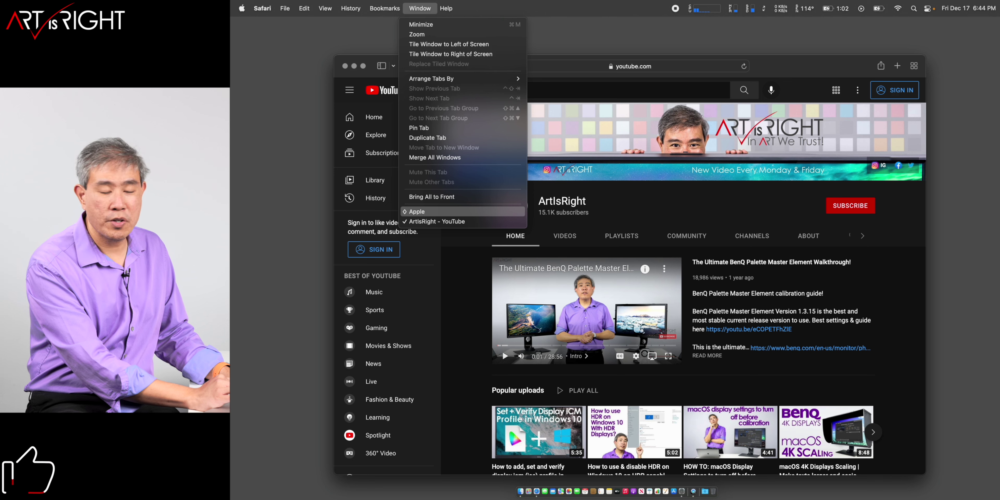
left_click(424, 215)
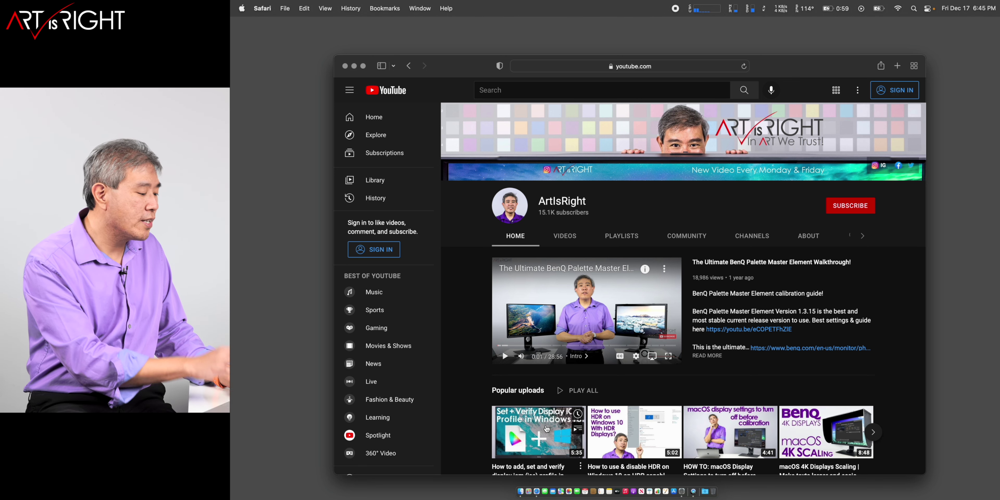
right_click(538, 486)
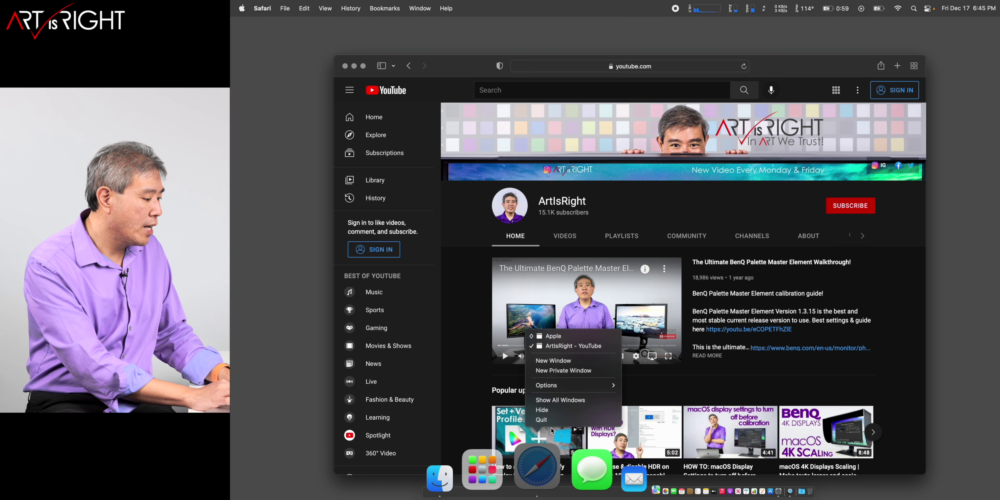
left_click(567, 404)
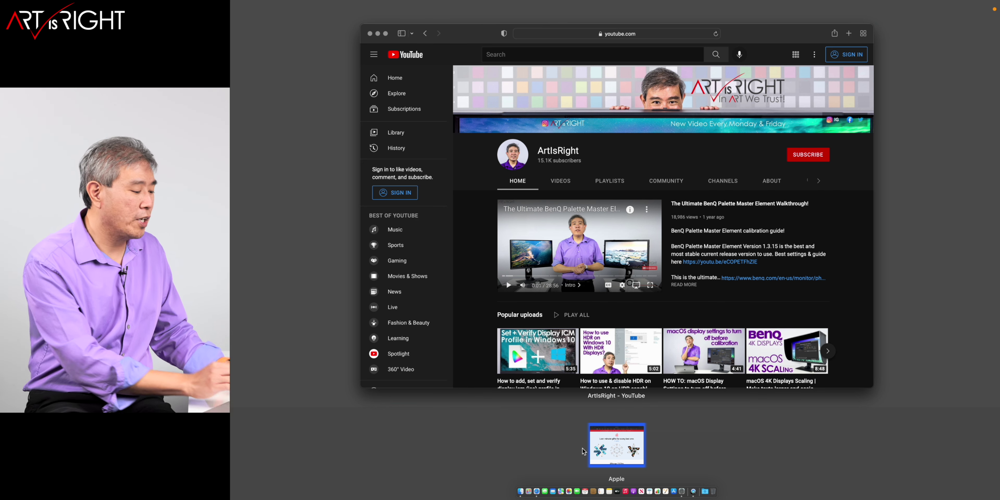
Minimize the YouTube window with Cmd+M and return System Preferences to its full pane grid.
left_click(712, 289)
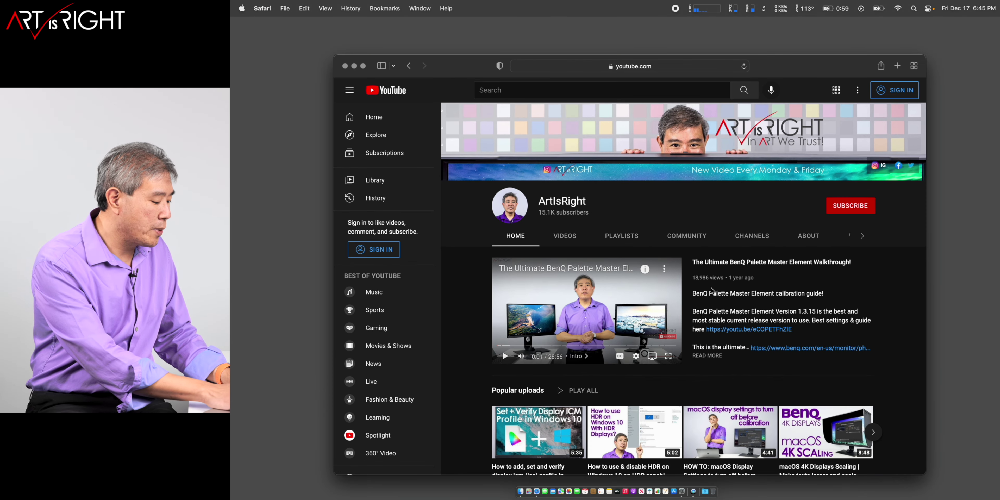
key("super+m")
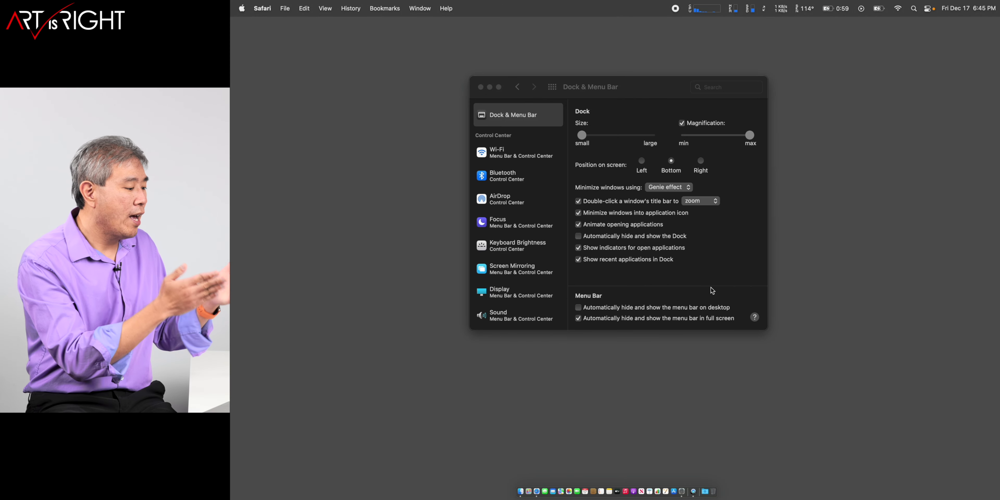
left_click(677, 236)
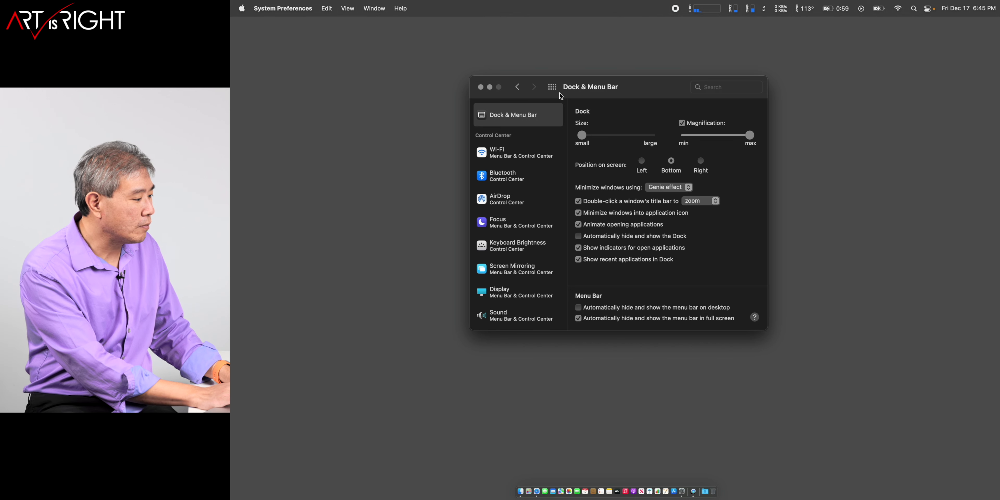
left_click(554, 89)
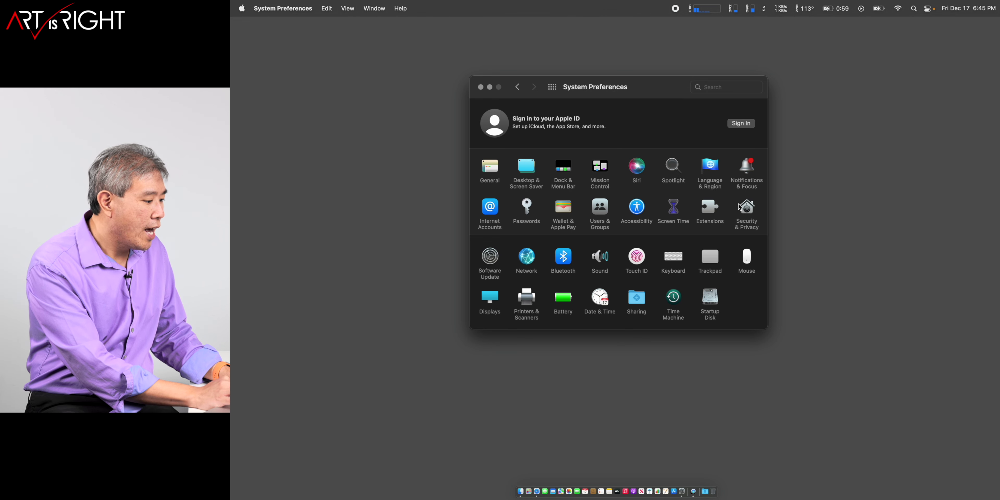
Open Full Disk Access in Security & Privacy's Privacy tab and unlock it for changes.
left_click(745, 212)
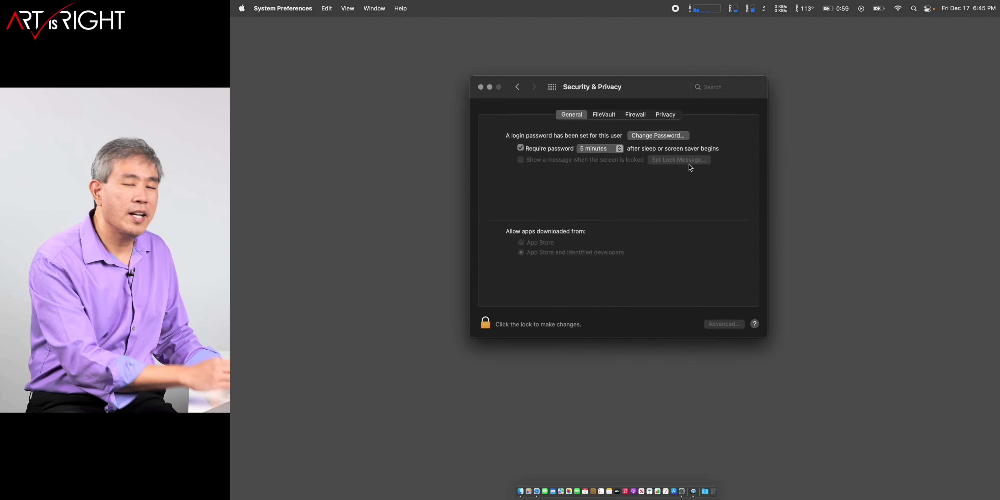
left_click(666, 117)
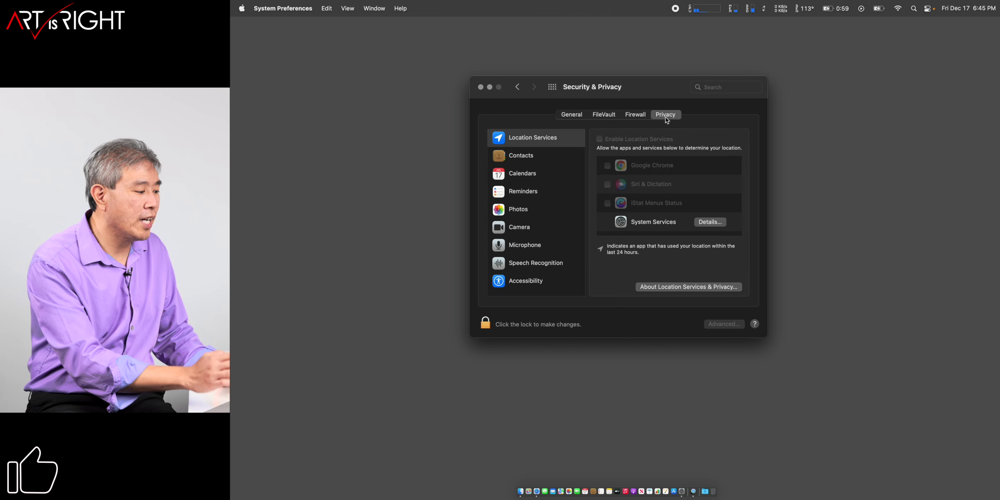
scroll(546, 241, "down", 3)
scroll(547, 241, "down", 1)
left_click(546, 235)
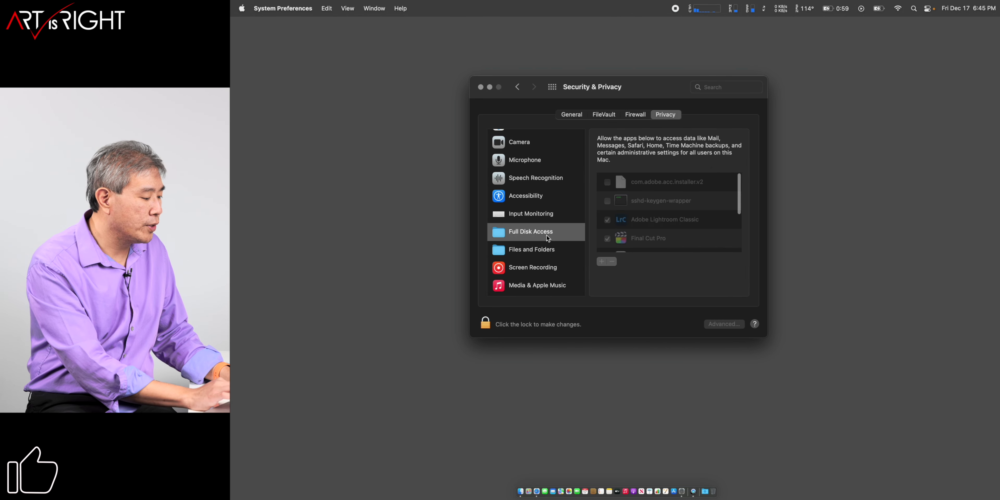
left_click(486, 323)
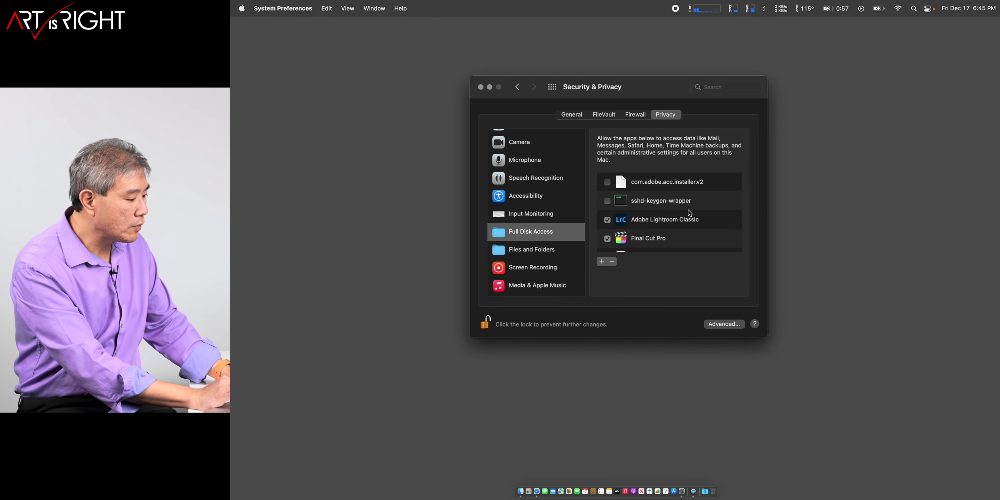
scroll(688, 209, "down", 3)
scroll(688, 209, "up", 2)
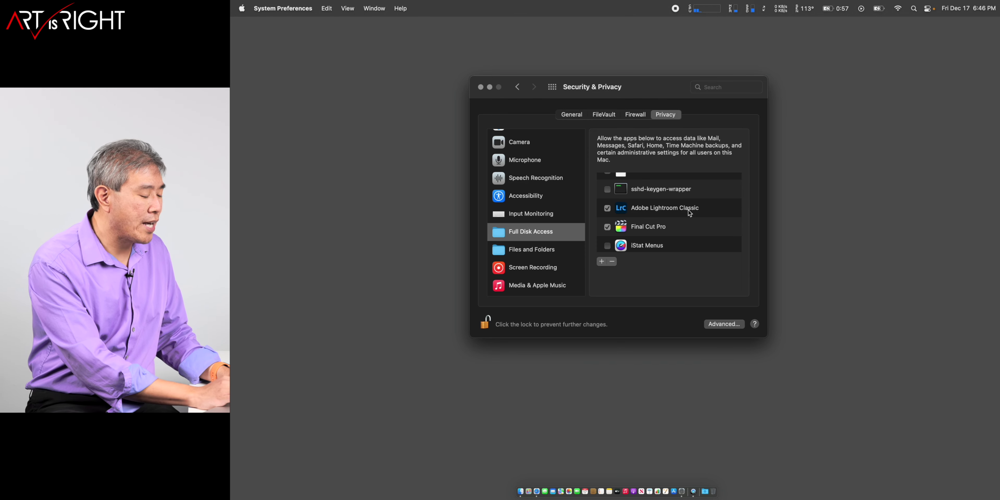
scroll(688, 210, "down", 2)
scroll(688, 209, "up", 2)
scroll(688, 210, "up", 1)
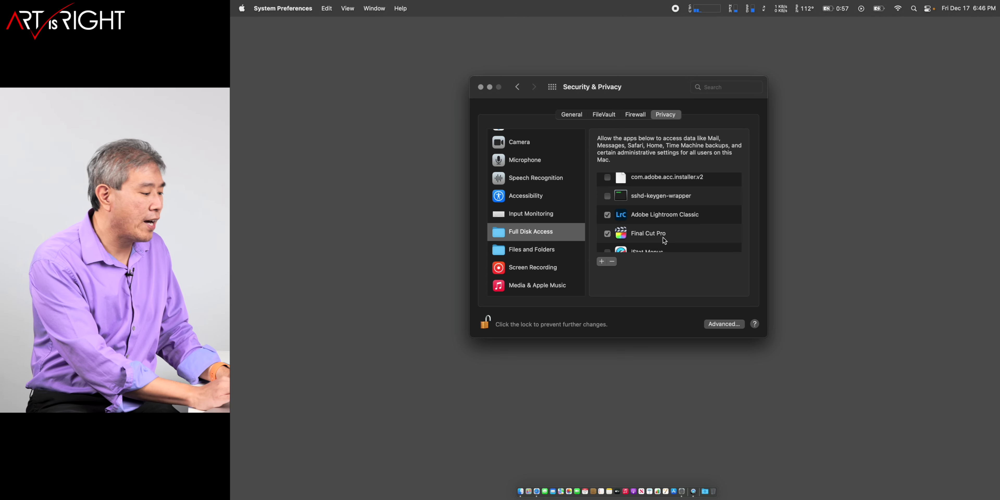
Add Adobe Photoshop 2022 from Applications to the Full Disk Access list.
left_click(601, 262)
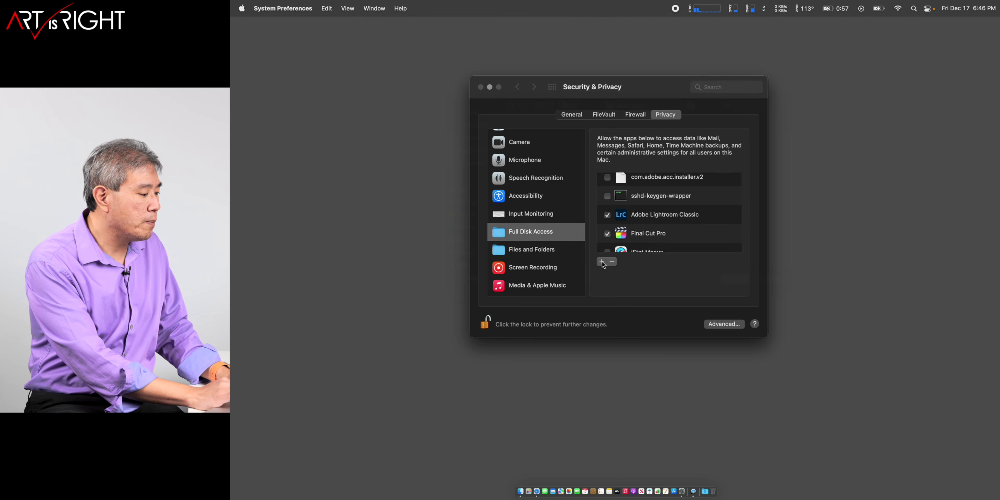
left_click(466, 144)
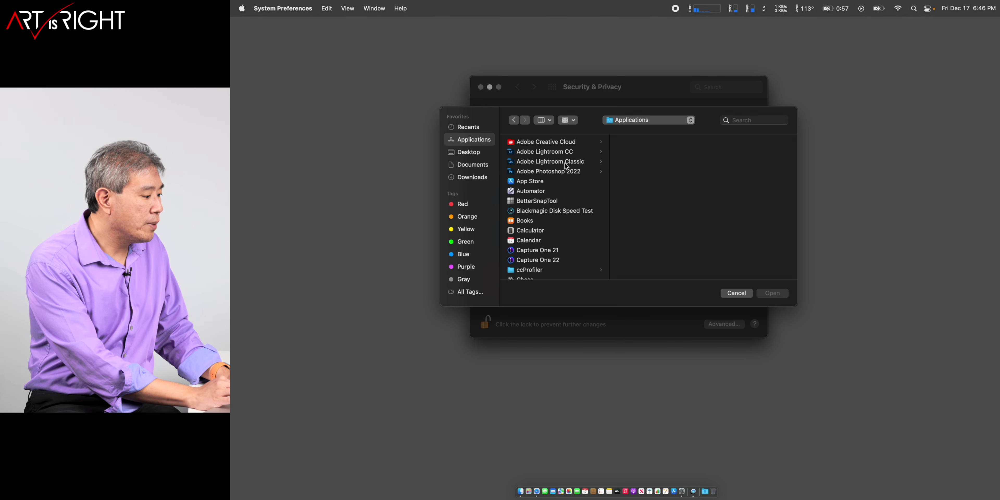
left_click(568, 173)
left_click(666, 144)
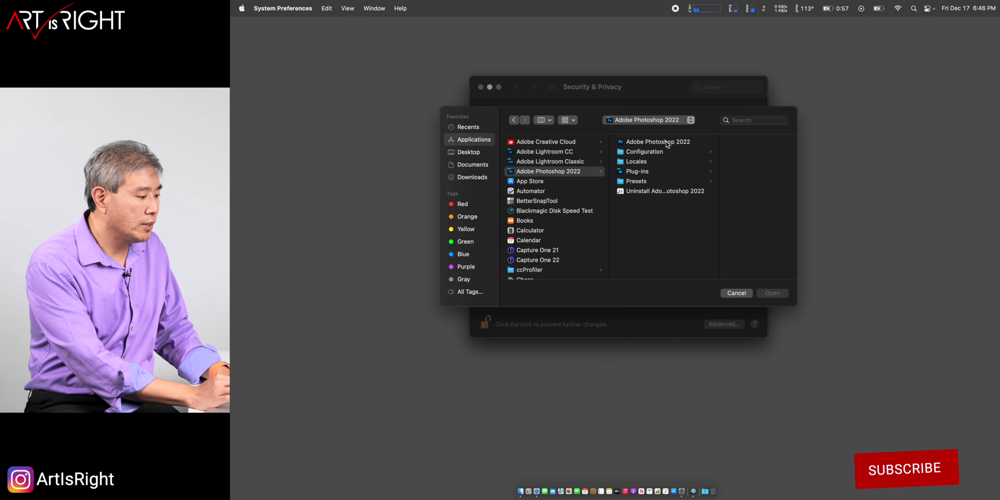
left_click(772, 292)
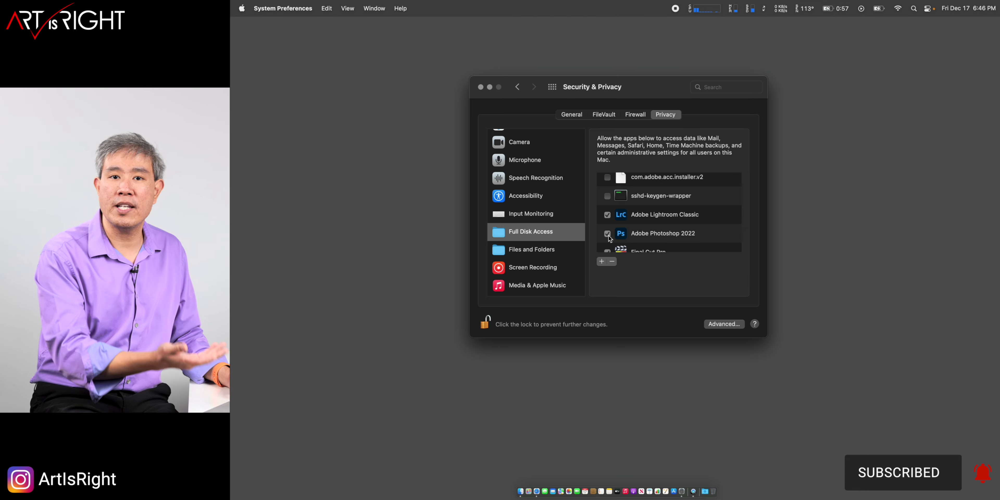
Review the Full Disk Access list, including Final Cut Pro, then return to all preference panes.
scroll(608, 236, "down", 4)
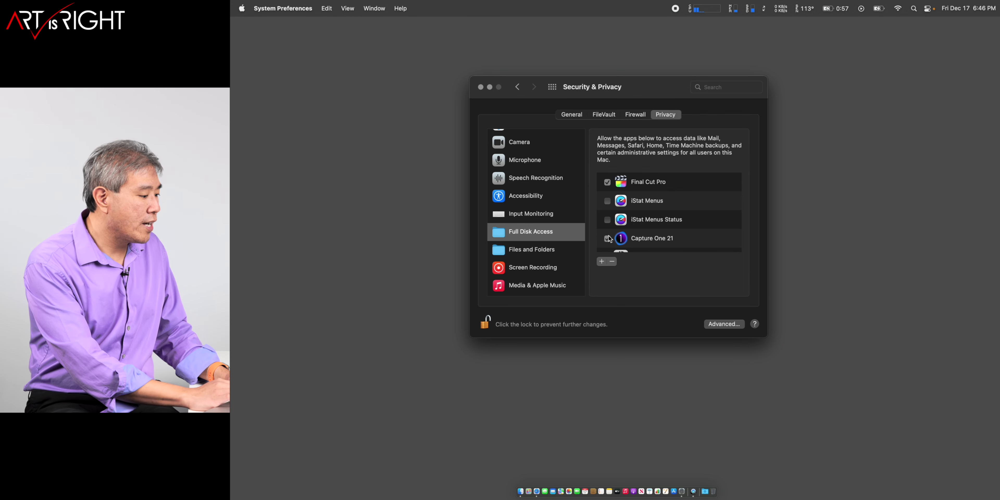
scroll(609, 237, "up", 3)
left_click(654, 217)
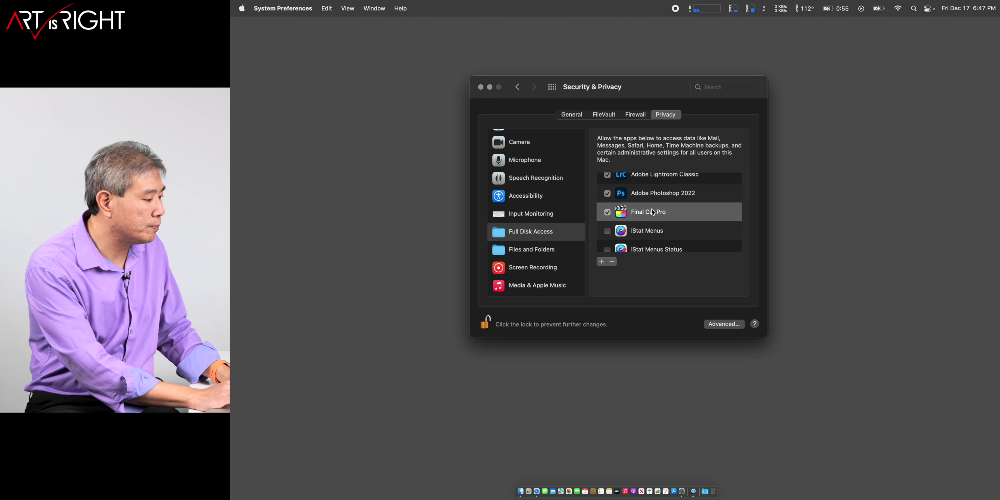
left_click(555, 89)
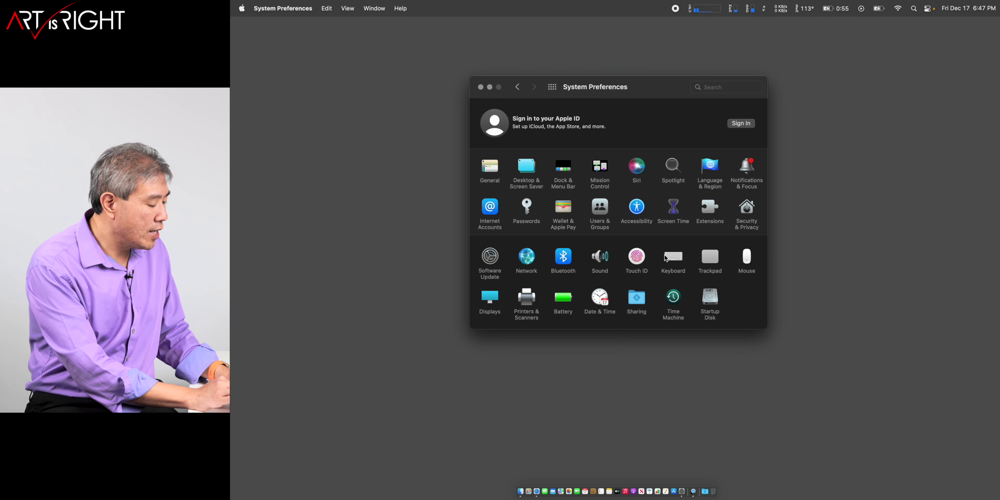
Set trackpad tracking speed to Fast and turn on Tap to click.
left_click(711, 256)
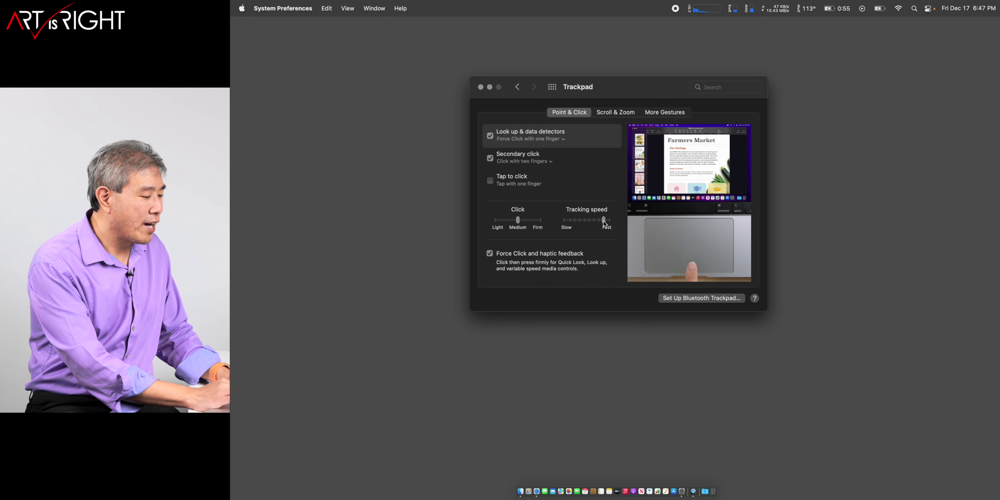
left_click_drag(603, 220, 588, 220)
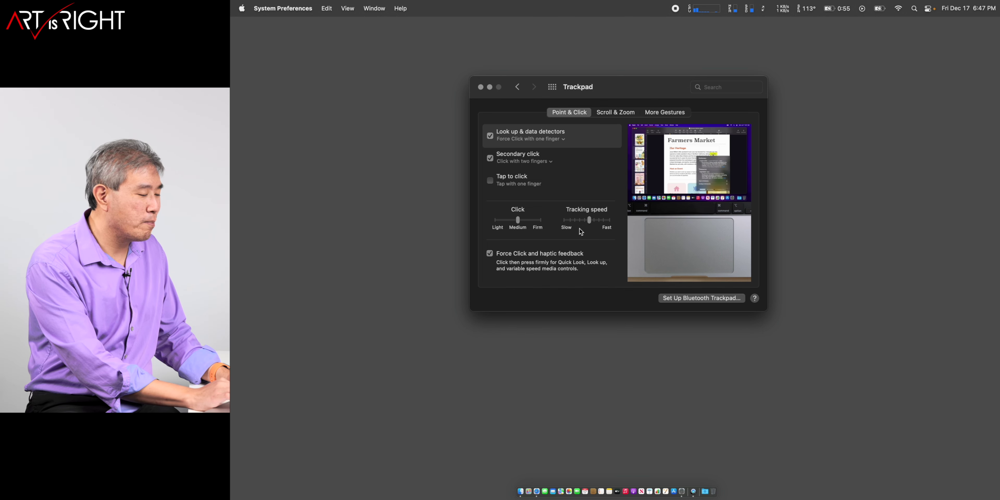
left_click(603, 220)
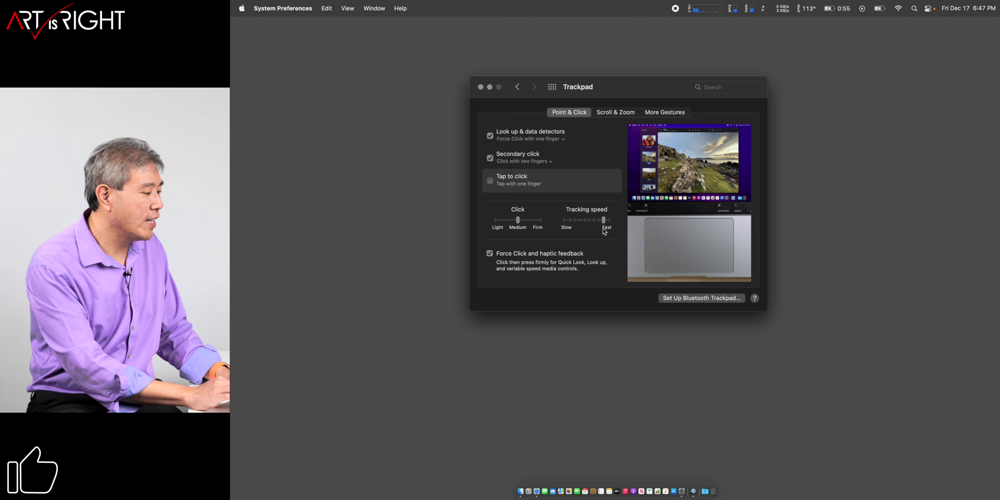
left_click(490, 180)
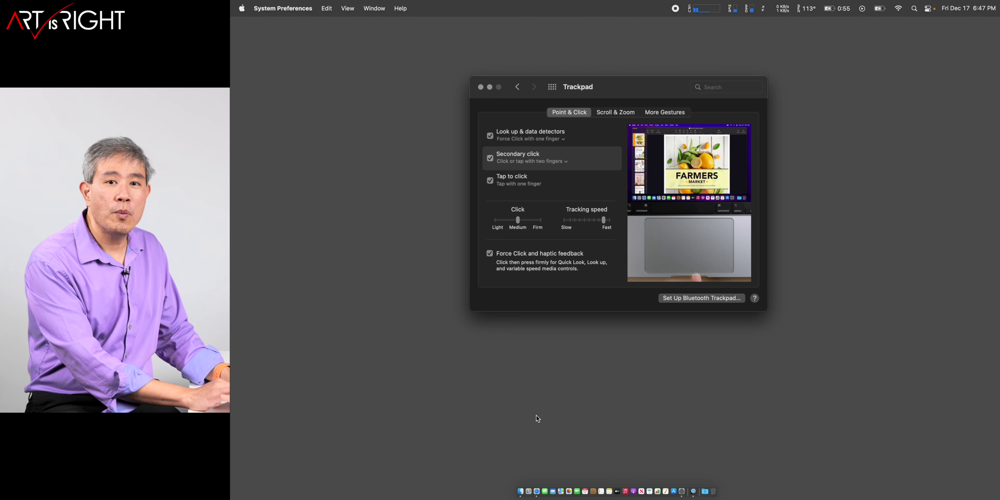
Show all of Safari's windows from its Dock menu, then dismiss the overview.
right_click(538, 492)
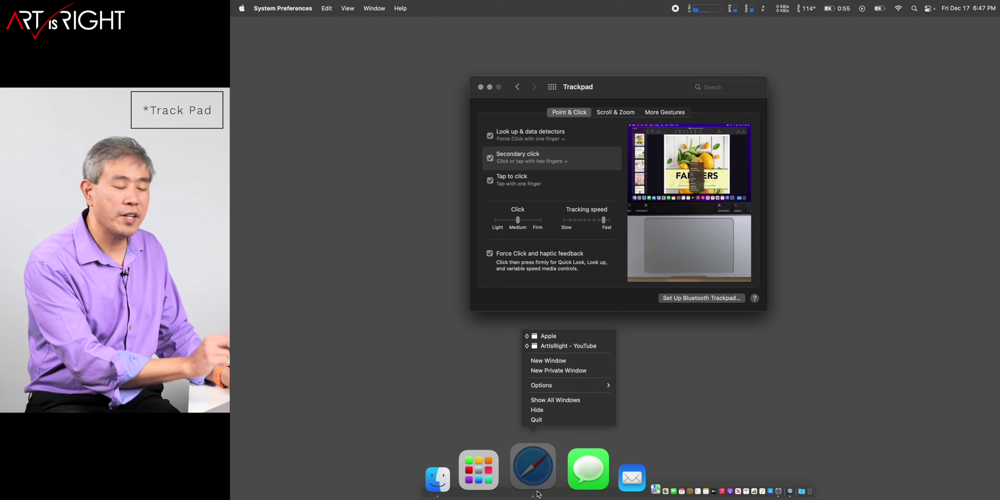
left_click(557, 401)
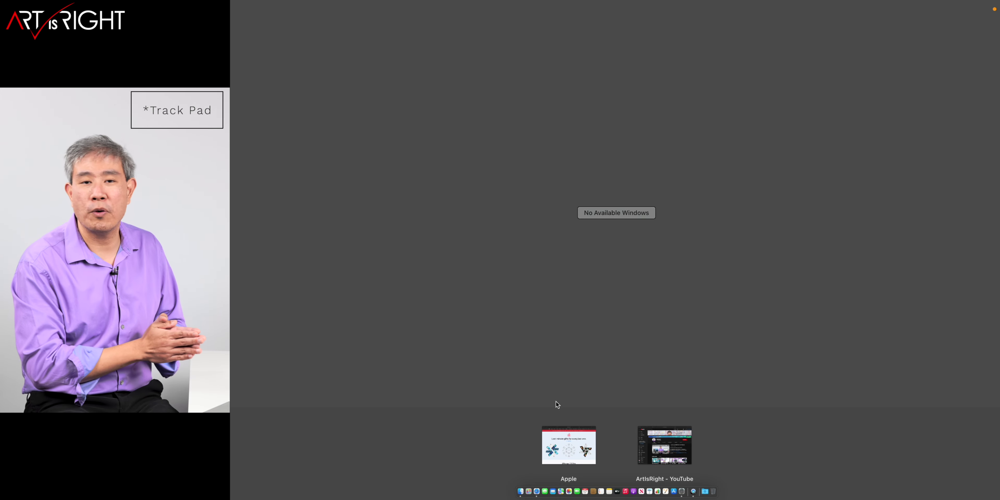
left_click(559, 336)
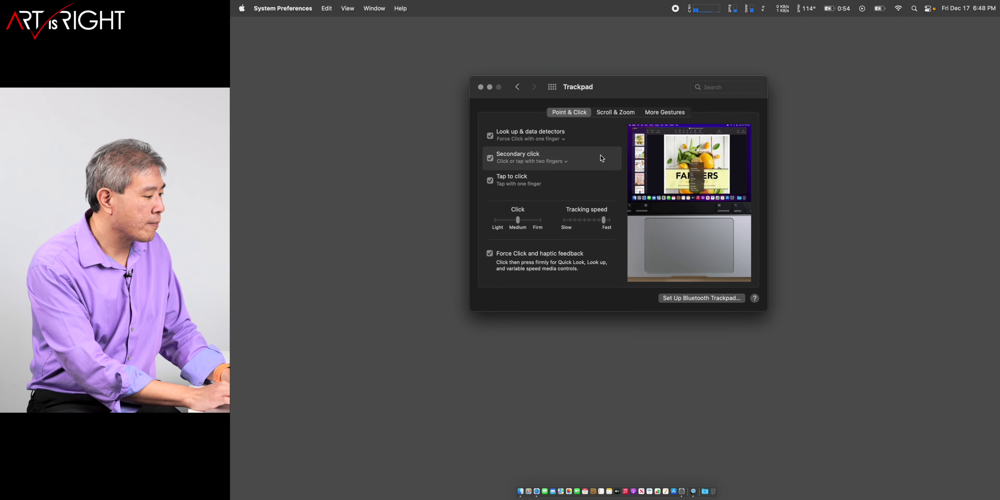
Review the Scroll & Zoom and More Gestures trackpad tabs, then return to all preferences.
left_click(608, 114)
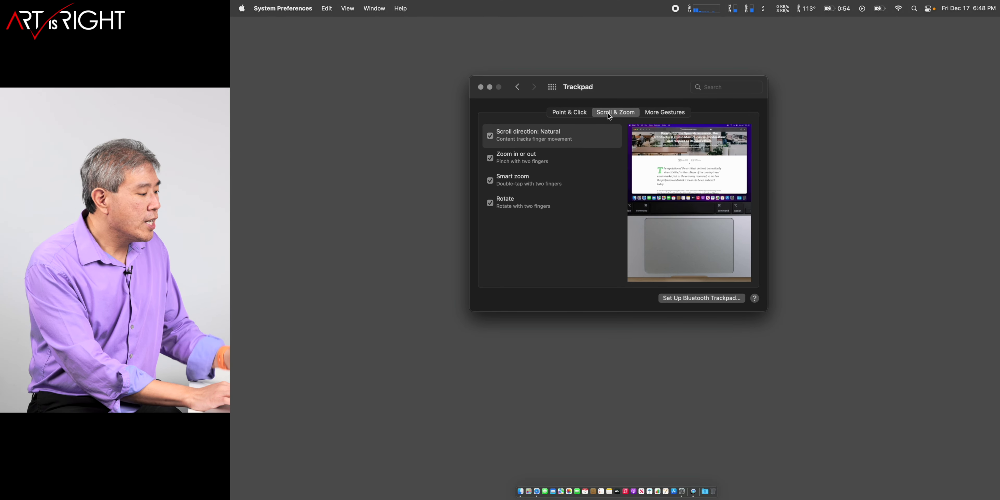
left_click(652, 114)
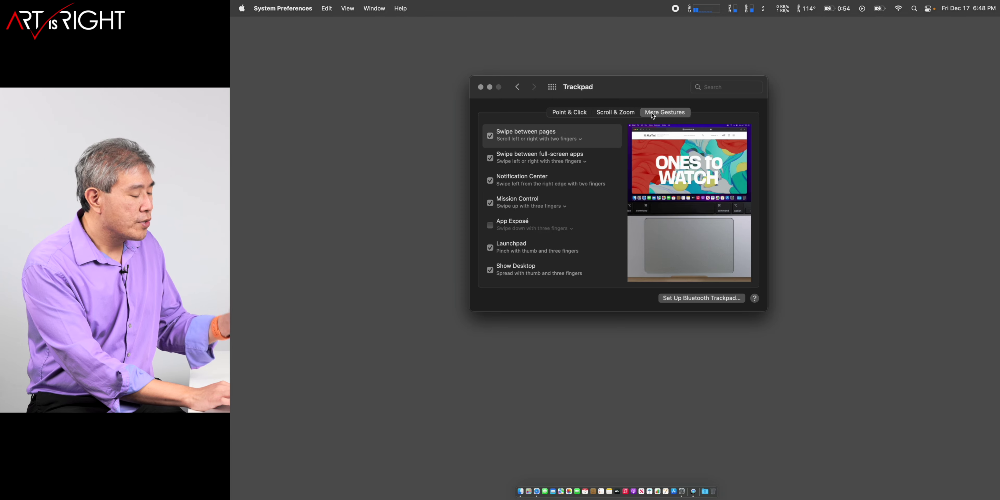
left_click(552, 88)
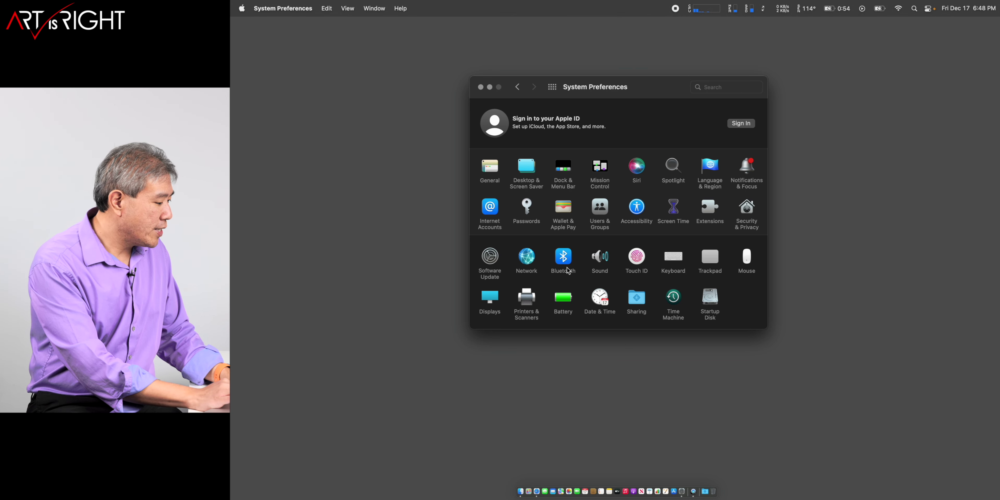
In Displays, turn off automatic brightness and True Tone, then open the Presets list.
left_click(494, 301)
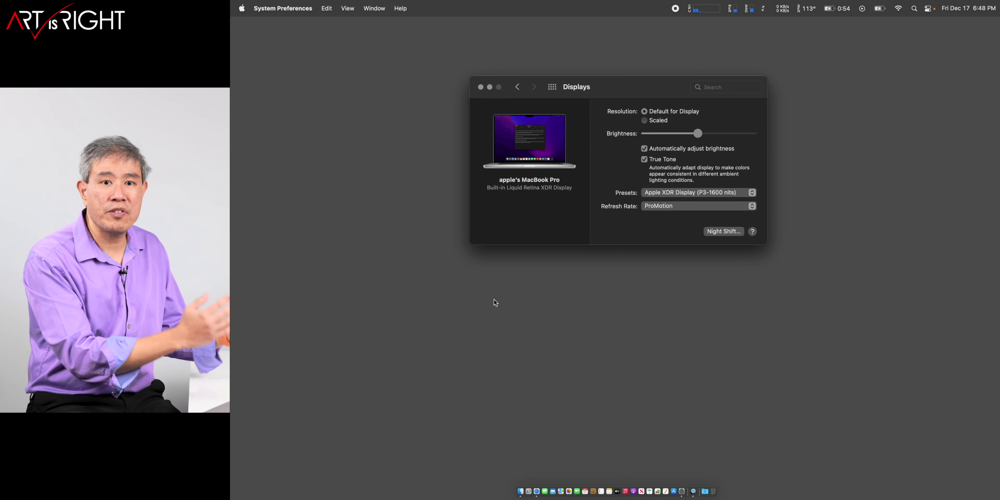
left_click(667, 150)
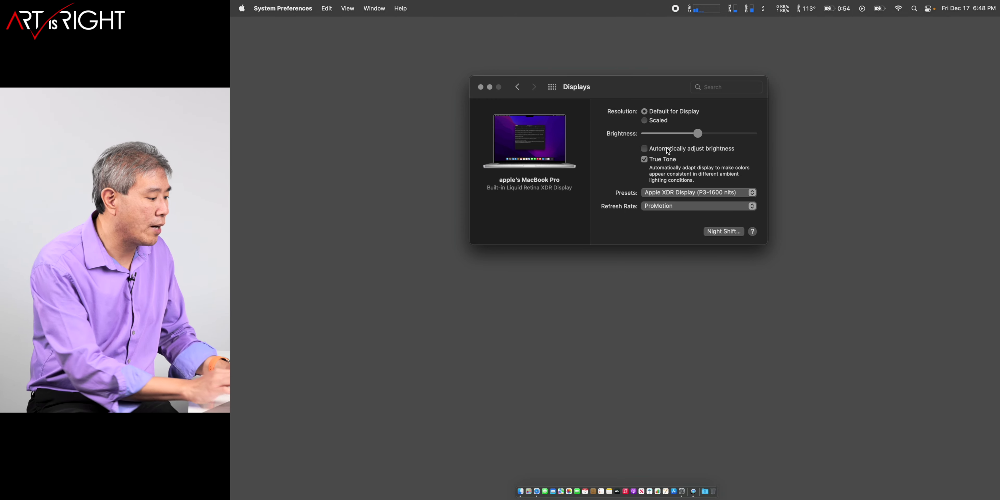
left_click(659, 161)
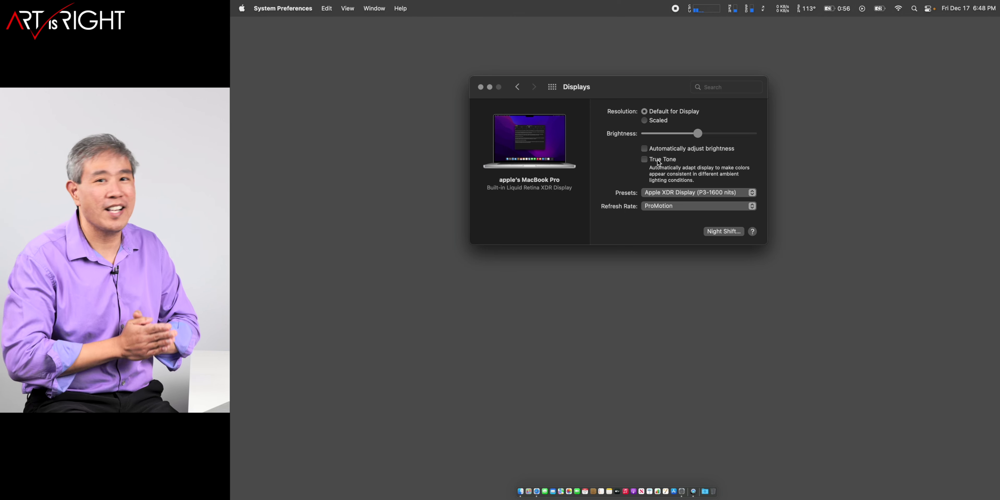
left_click(680, 194)
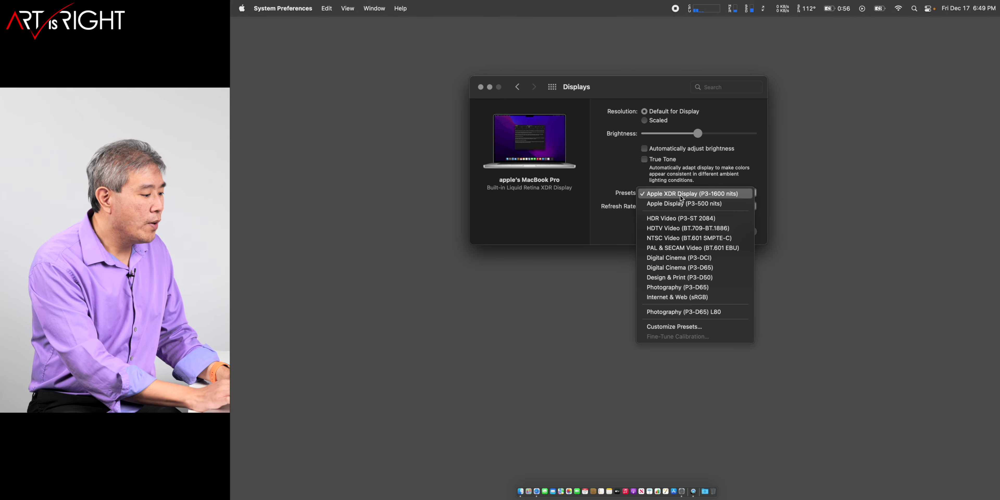
Try the Photography (P3-D65) L80 preset, revert to Apple XDR Display, and nudge brightness.
left_click(699, 311)
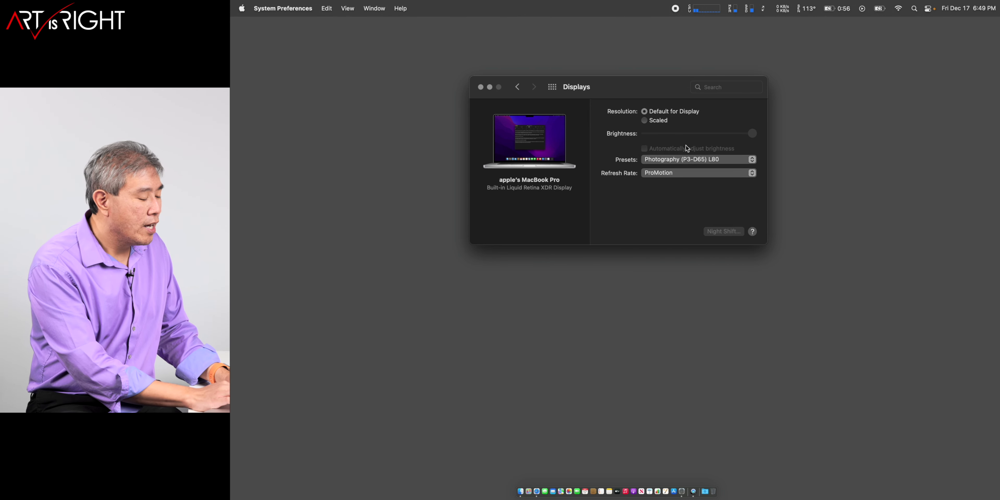
left_click(686, 160)
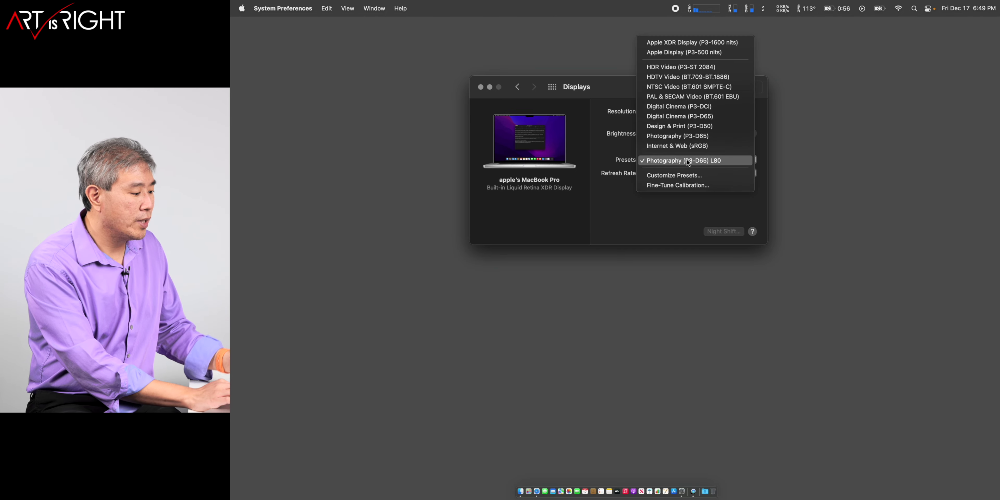
left_click(690, 43)
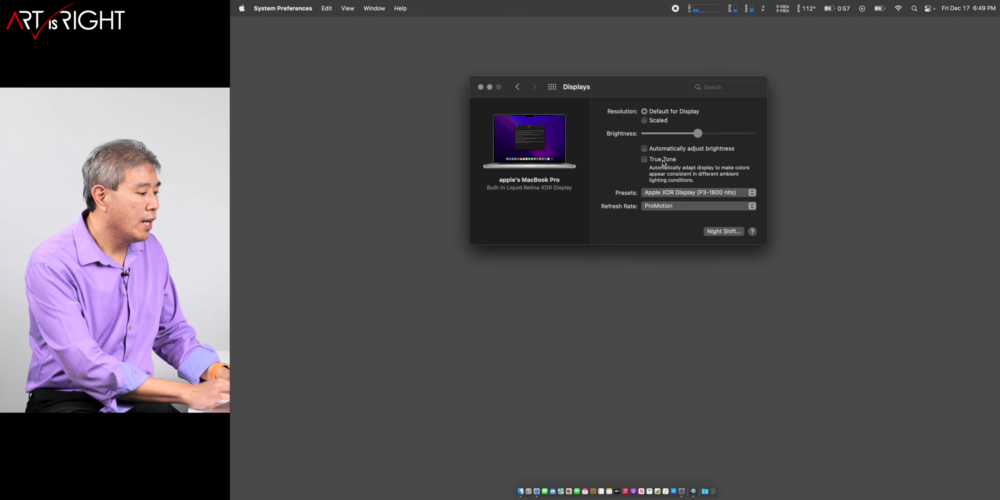
left_click(679, 193)
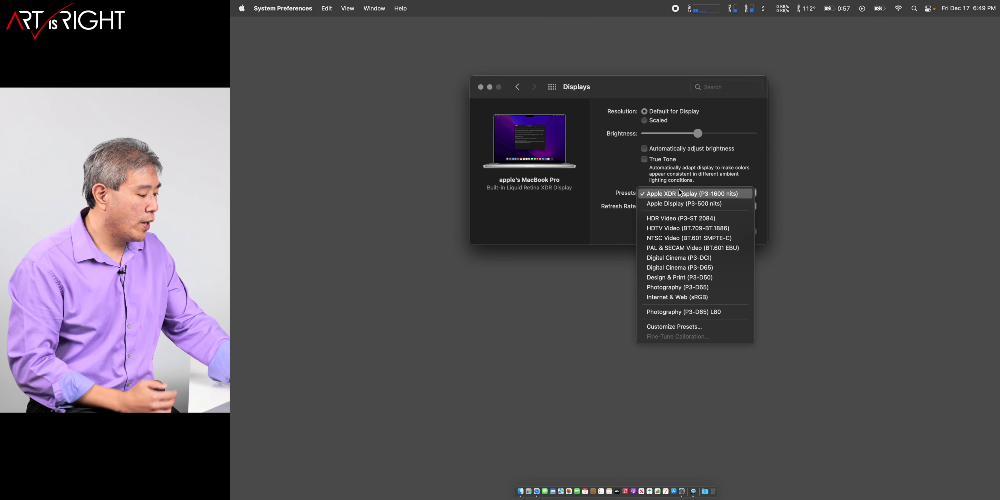
key("F1")
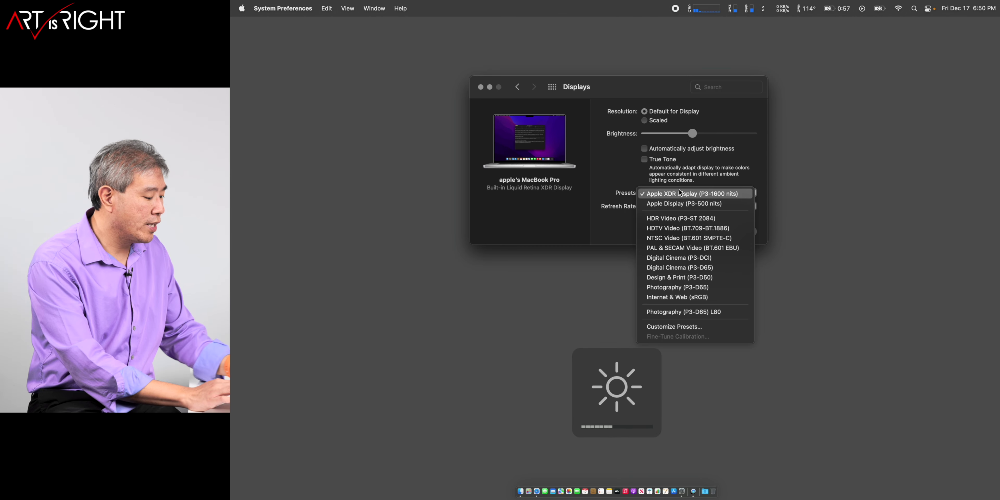
key("F2")
key("F2")
left_click(717, 177)
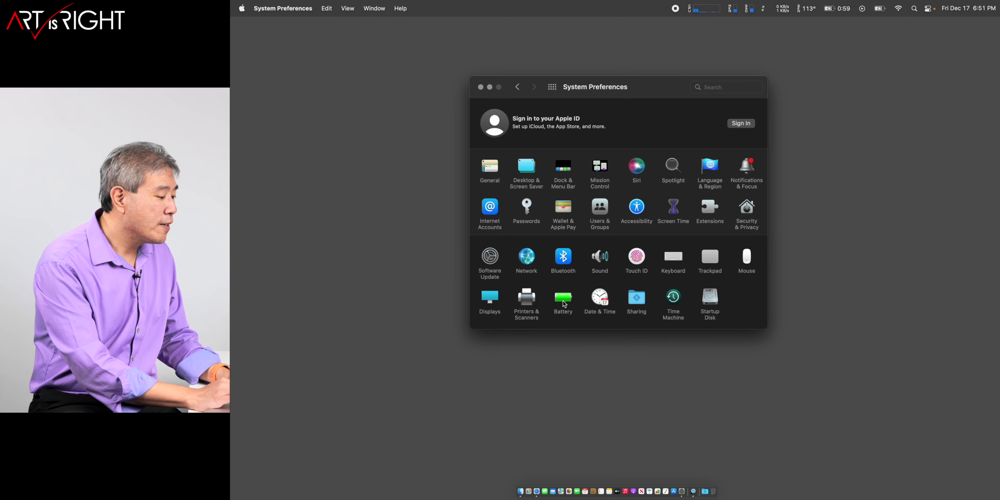
On battery, turn the display off after 1 hr and stop dimming it.
left_click(562, 299)
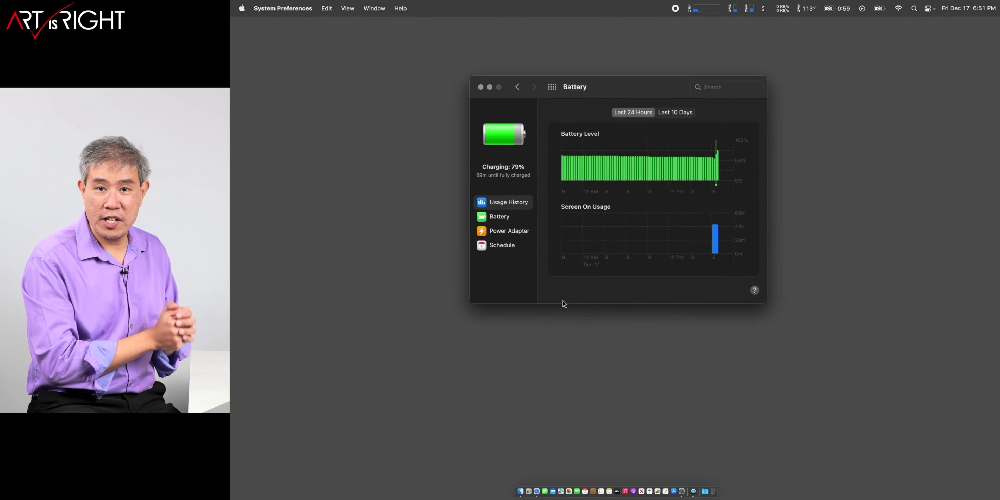
left_click(504, 220)
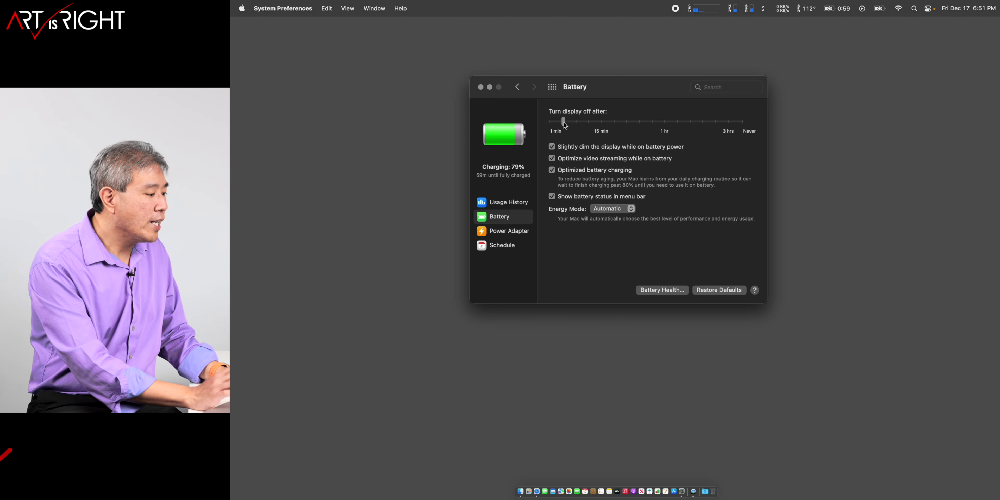
mouse_move(564, 122)
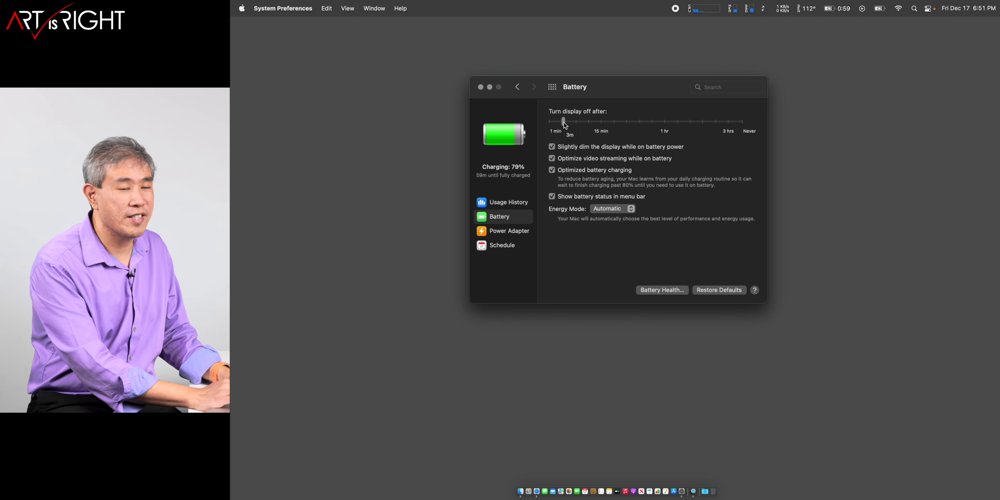
left_click_drag(564, 125, 608, 126)
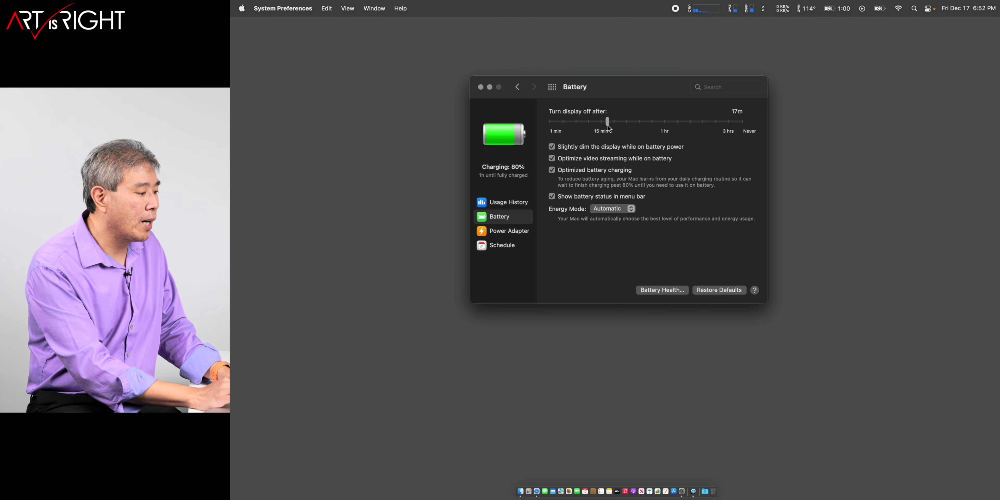
left_click_drag(608, 128, 665, 127)
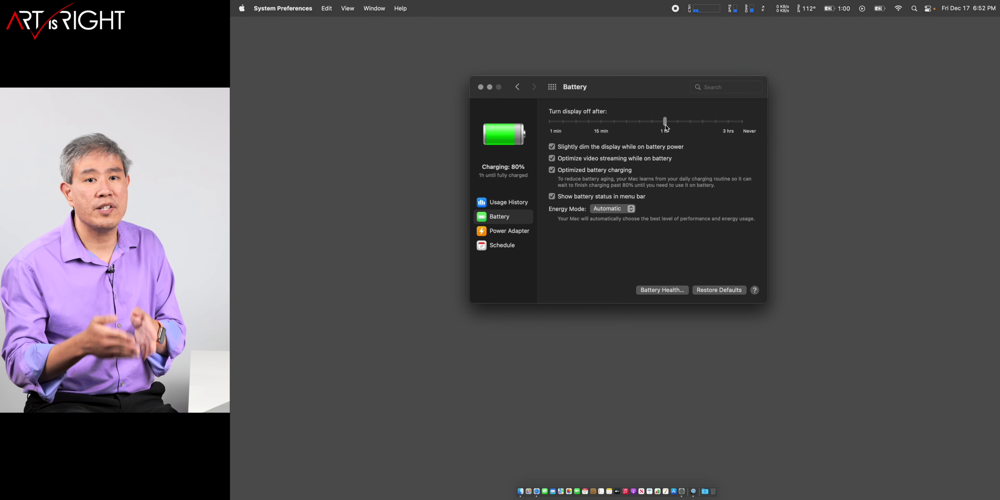
left_click(627, 151)
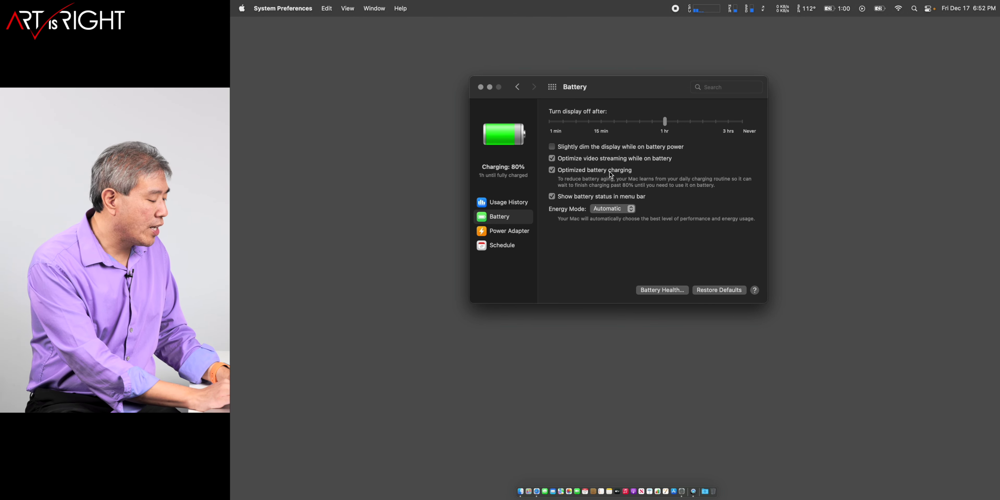
Keep Energy Mode on Automatic and move to the Power Adapter settings.
left_click(612, 212)
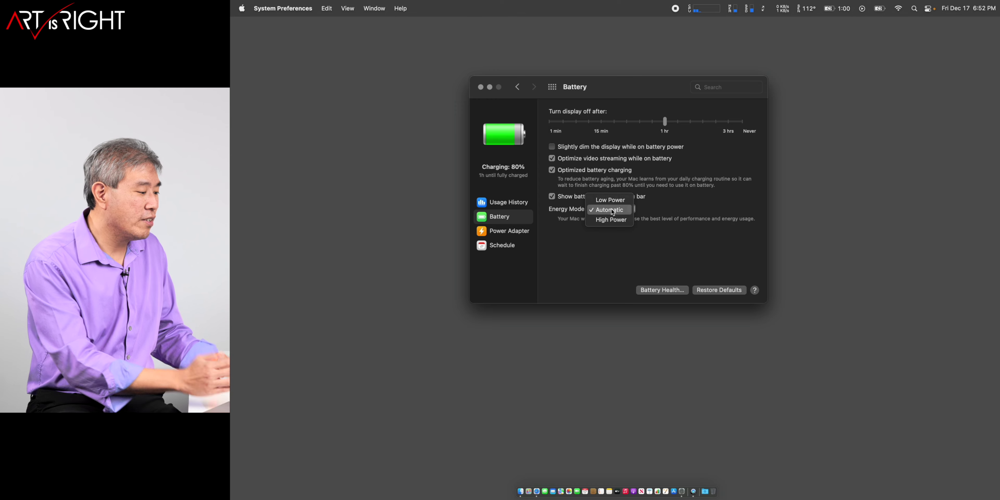
left_click(612, 211)
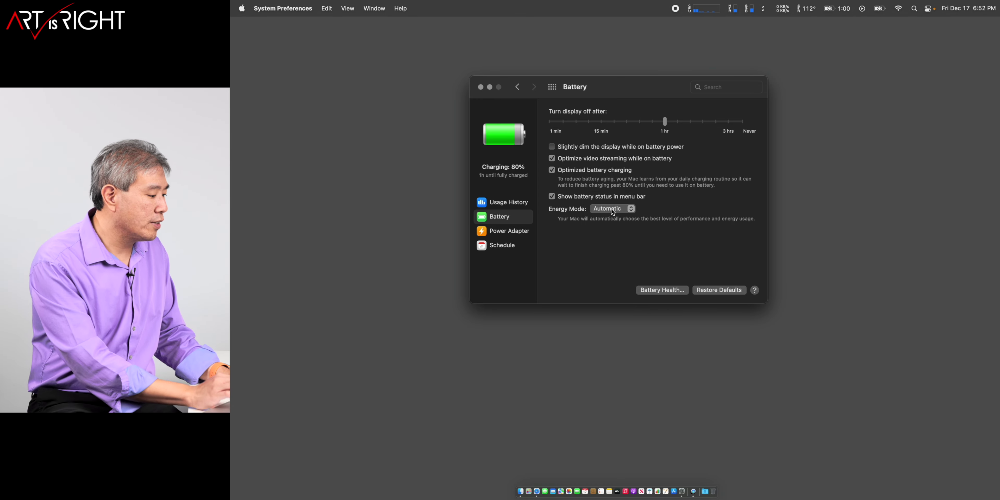
left_click(527, 233)
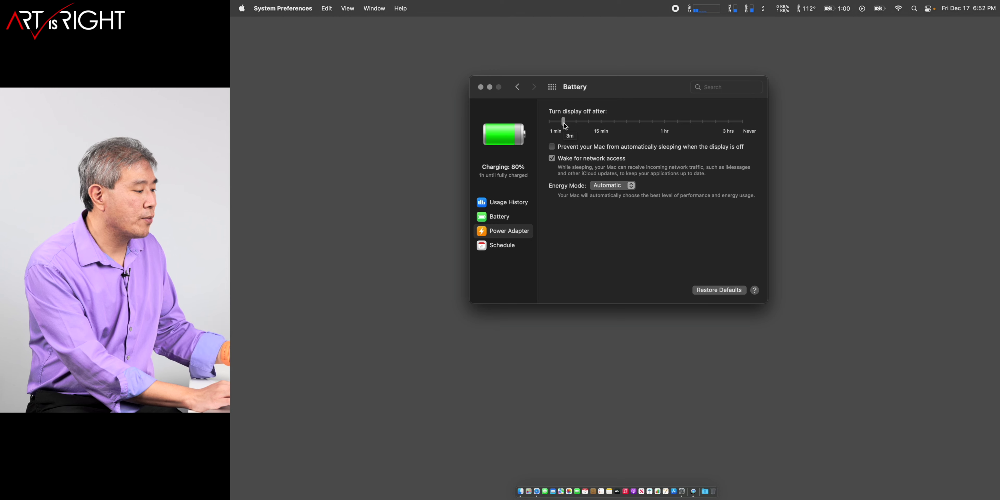
On power adapter, turn the display off after about 1 hr and prevent automatic sleeping.
left_click_drag(564, 126, 666, 116)
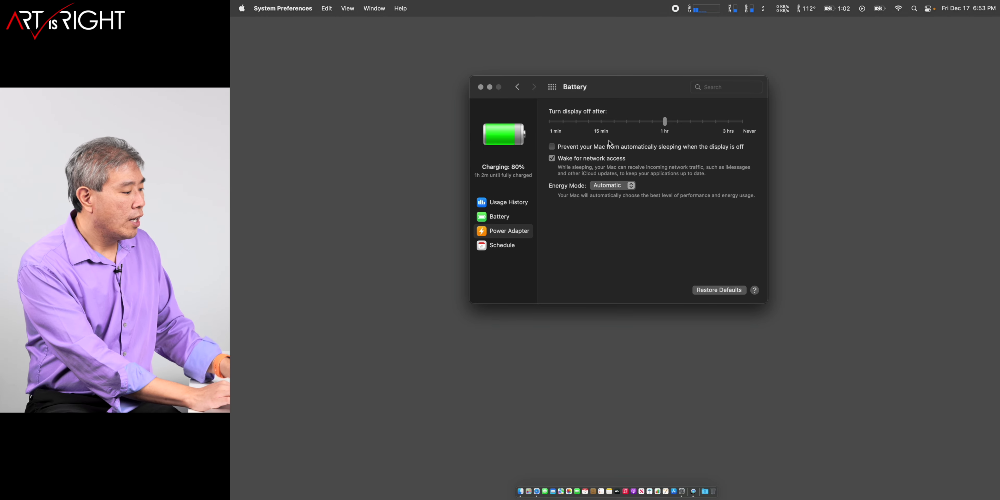
left_click(591, 149)
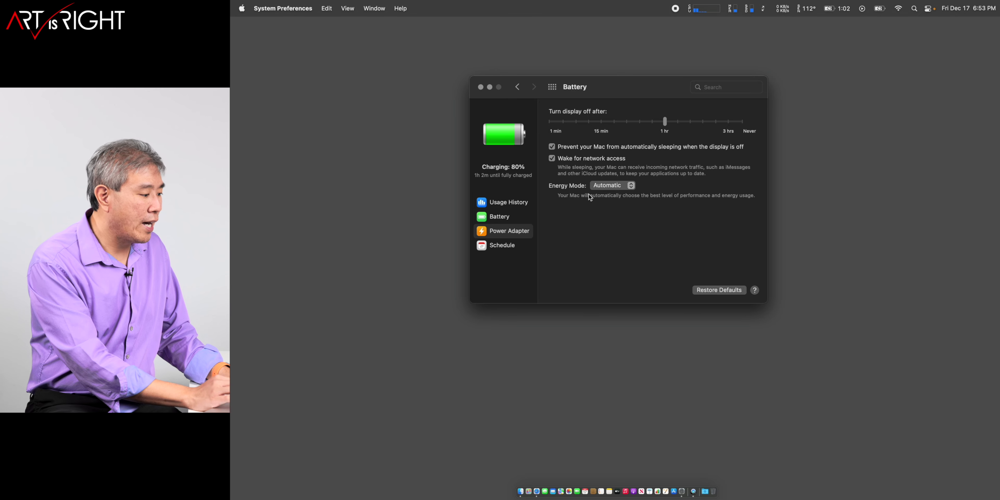
left_click(552, 87)
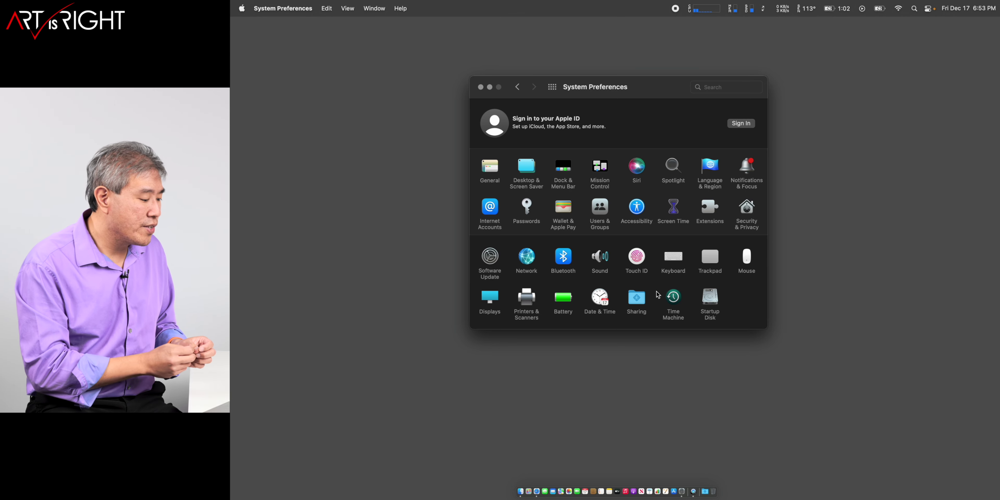
Close System Preferences and have Finder show hard disks and connected servers on the desktop.
left_click(480, 87)
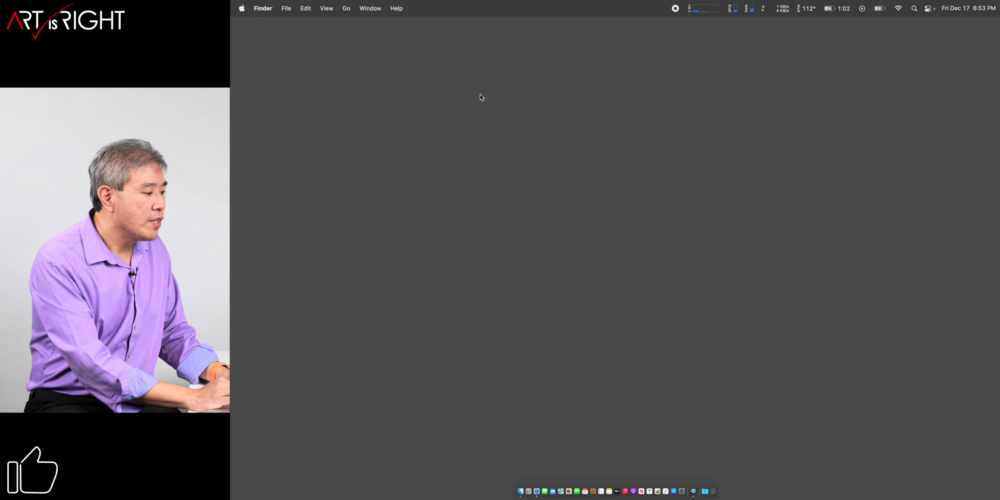
left_click(270, 11)
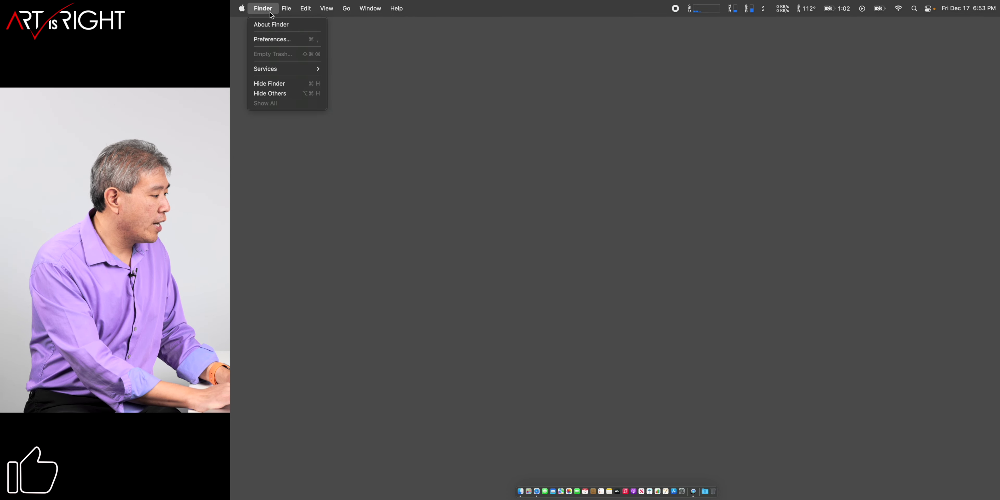
left_click(270, 43)
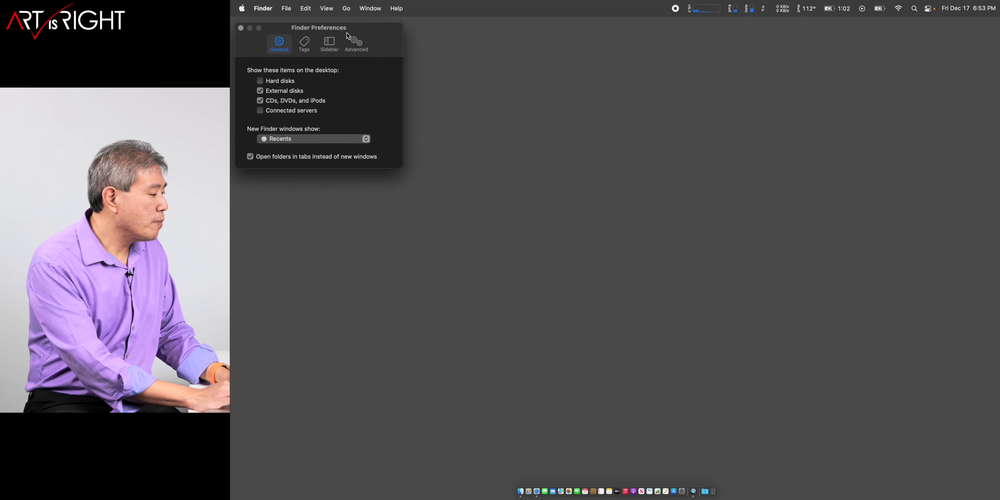
left_click(282, 84)
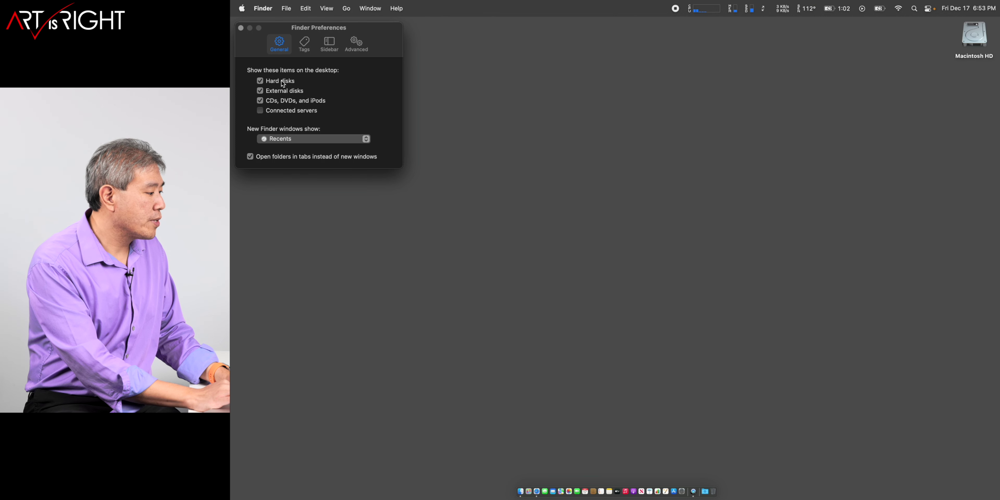
left_click(283, 112)
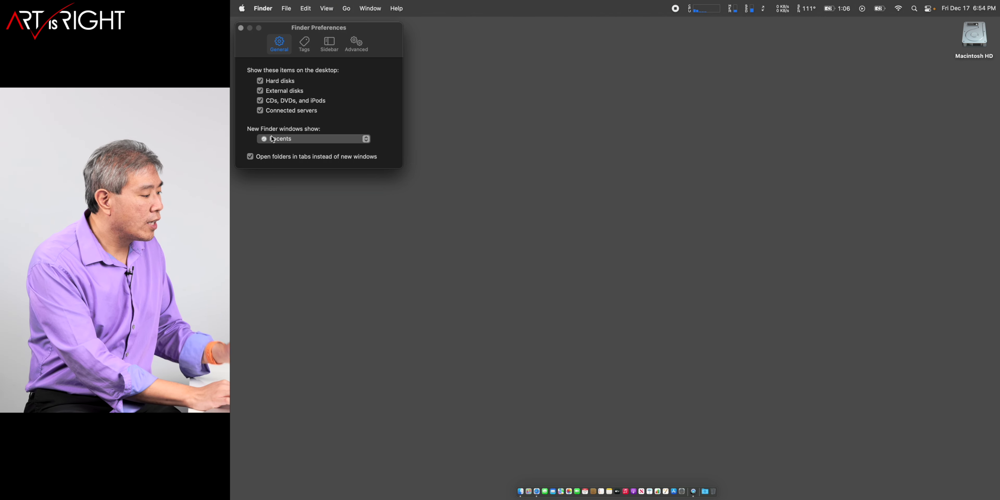
Make new Finder windows open to Desktop, after briefly testing Recents in a new window.
left_click(285, 143)
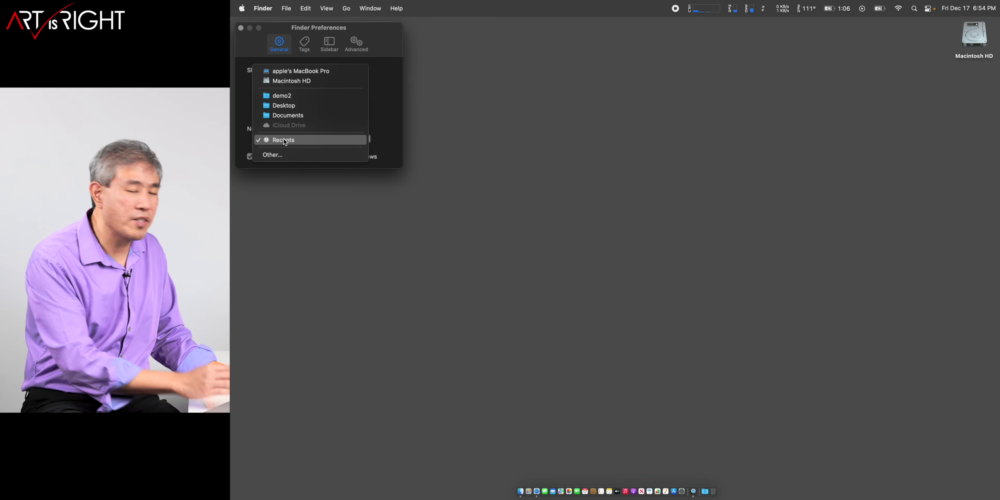
left_click(296, 109)
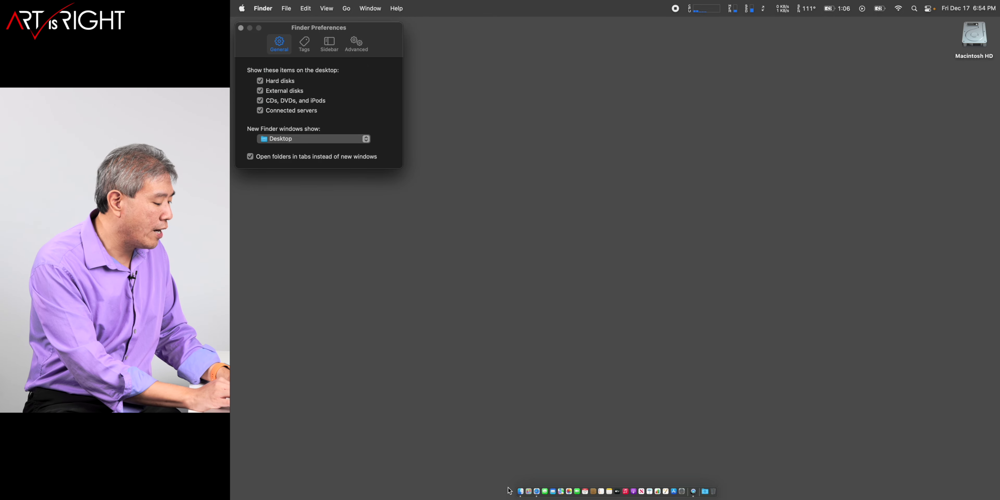
left_click(522, 493)
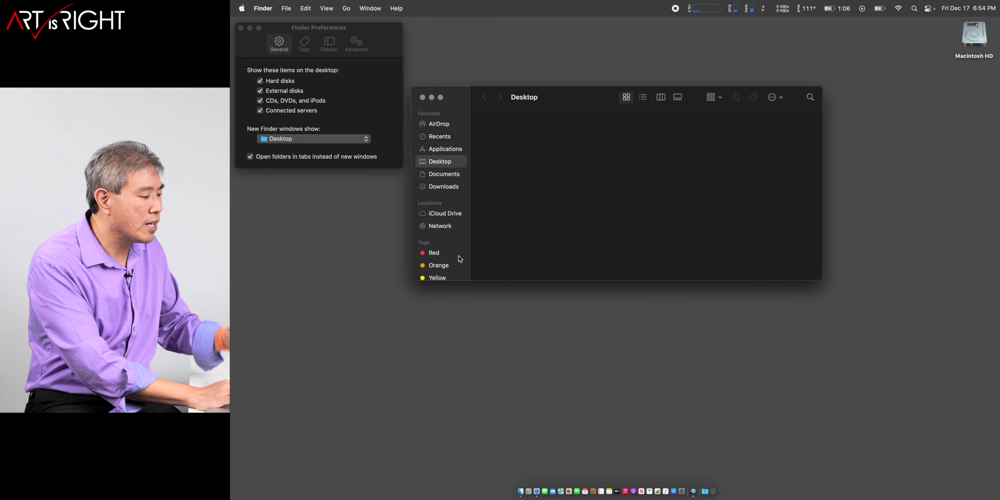
left_click(359, 139)
left_click(348, 175)
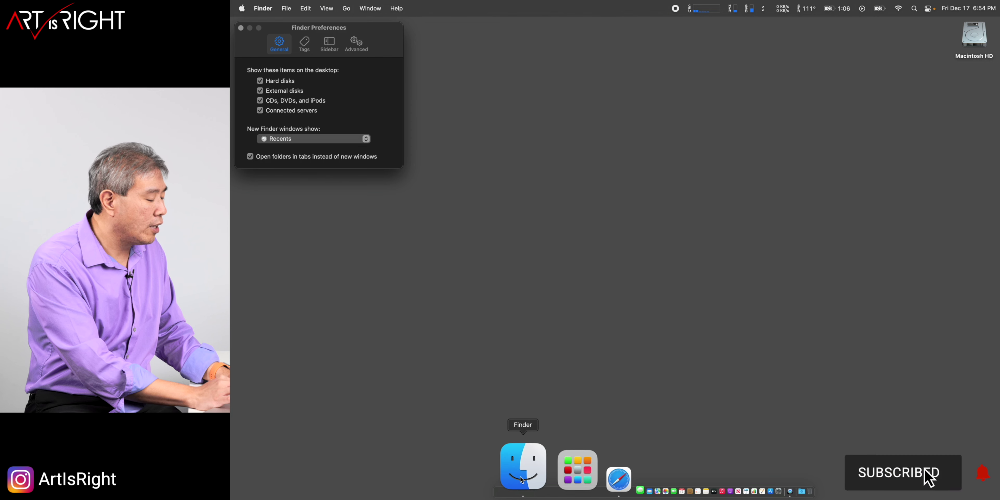
left_click(520, 477)
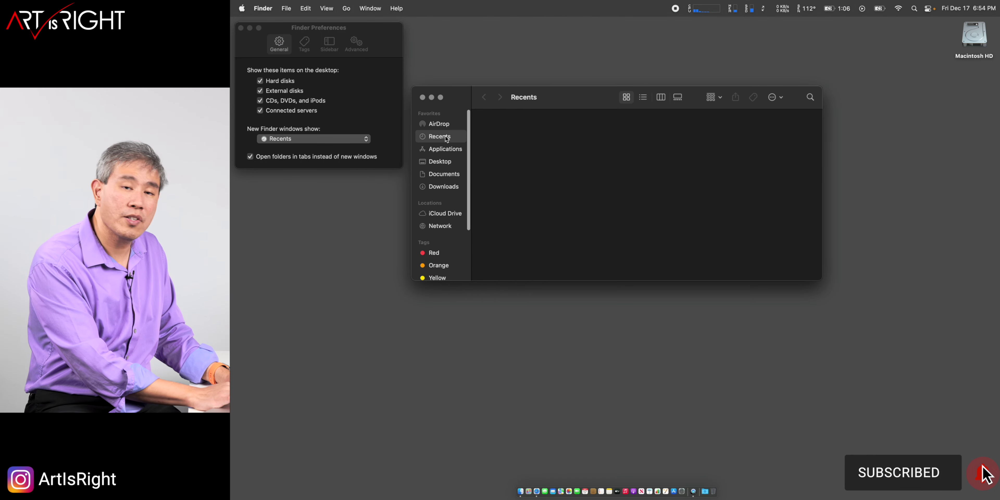
left_click(423, 97)
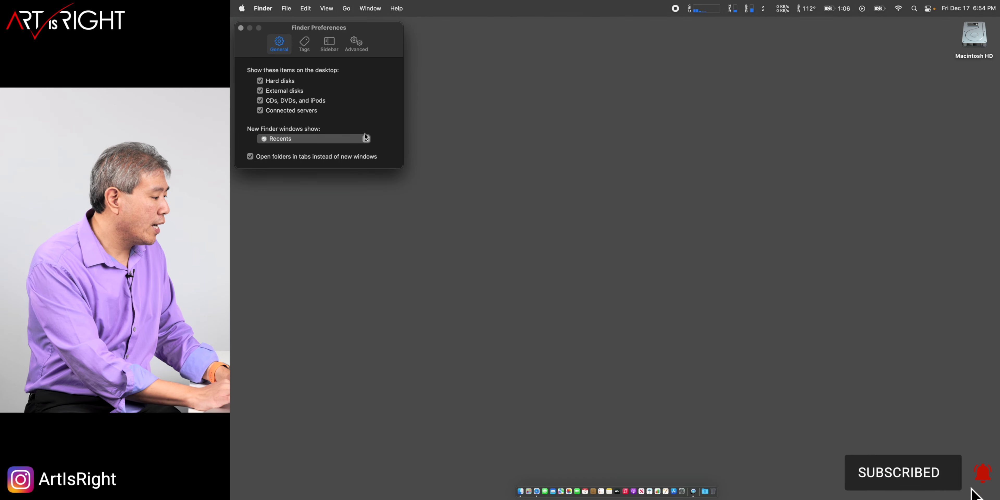
left_click(351, 139)
left_click(341, 107)
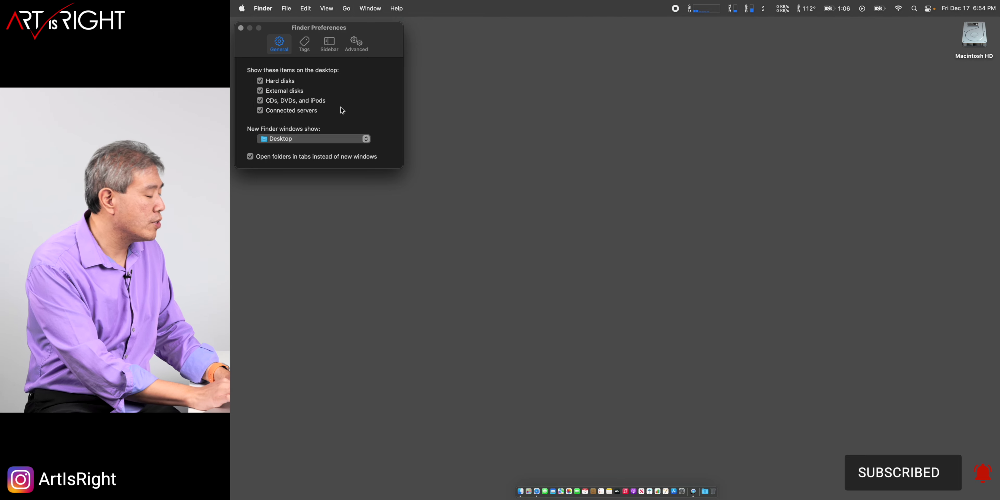
left_click(304, 44)
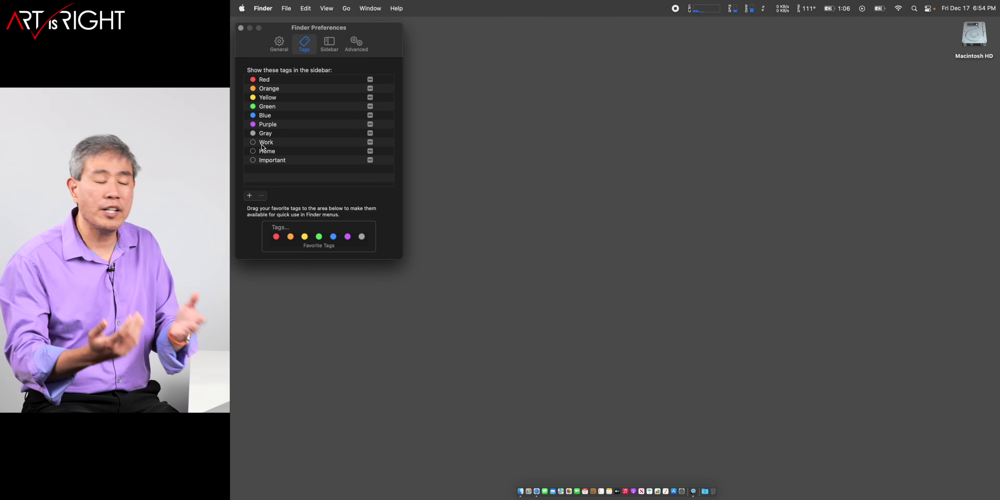
Select the Red tag for renaming, then go to the Sidebar settings.
left_click(269, 82)
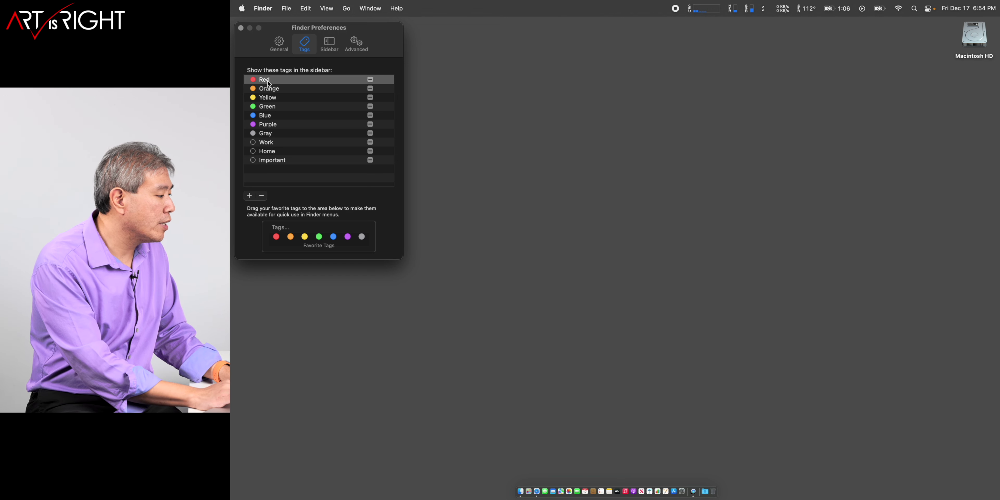
left_click(268, 82)
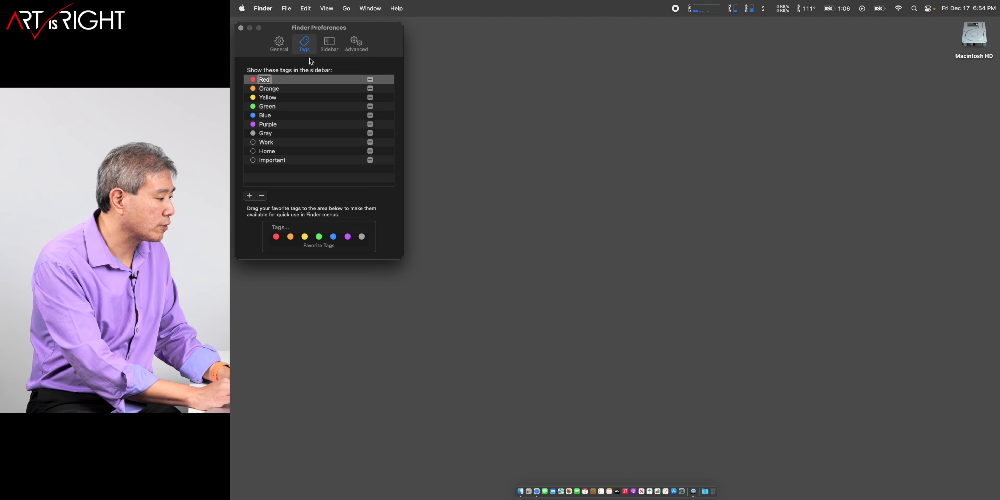
left_click(329, 50)
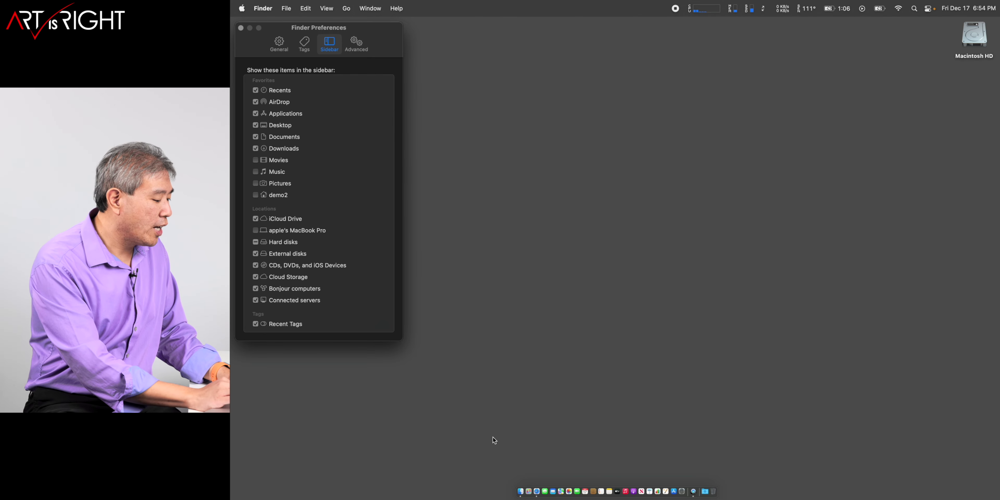
Open and enlarge a Finder window, then add Movies, Music, Pictures and demo2 to the sidebar.
left_click(505, 477)
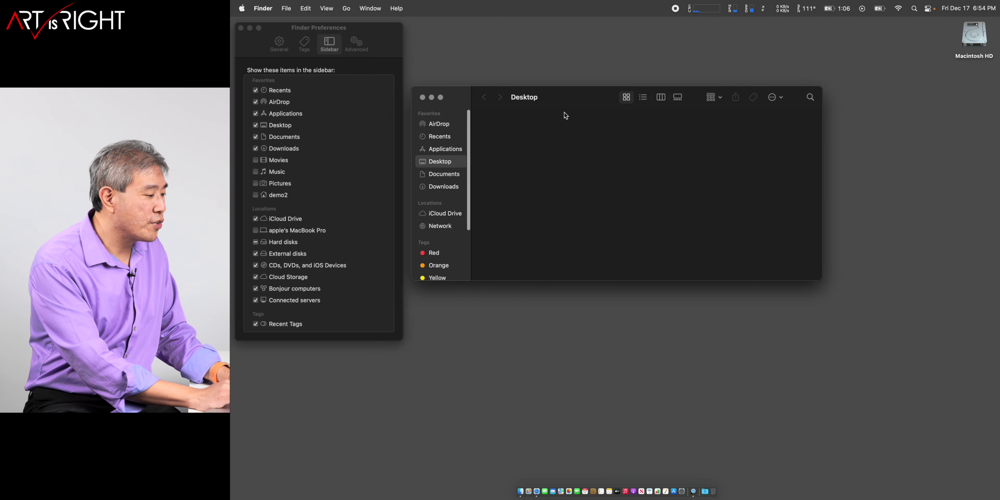
left_click_drag(574, 98, 576, 47)
left_click_drag(567, 229, 565, 333)
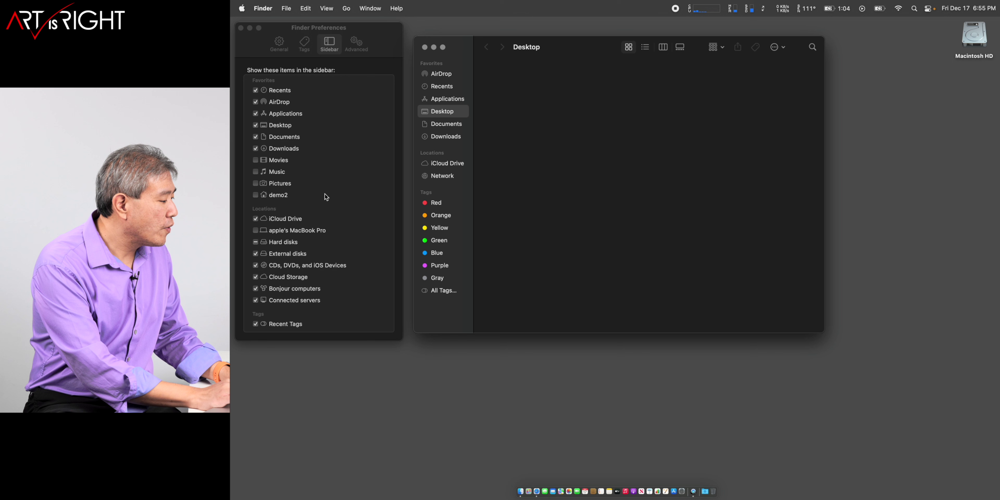
left_click(256, 160)
left_click(256, 171)
left_click(256, 183)
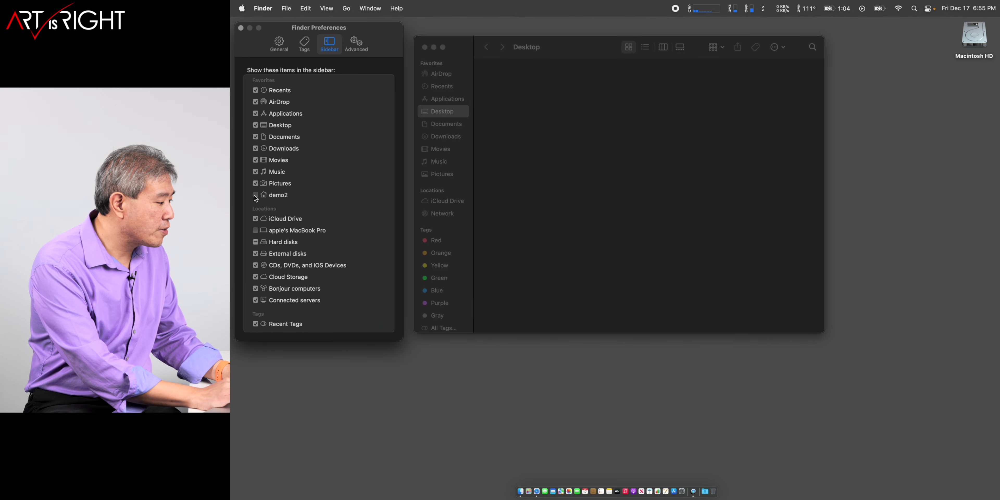
left_click(255, 196)
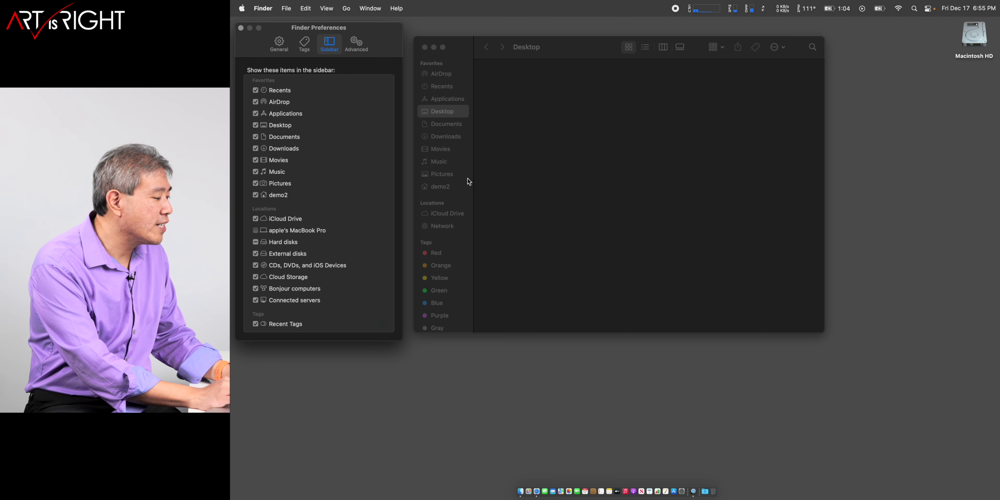
Open the demo2 folder and add the computer and hard disks to sidebar Locations.
left_click(446, 192)
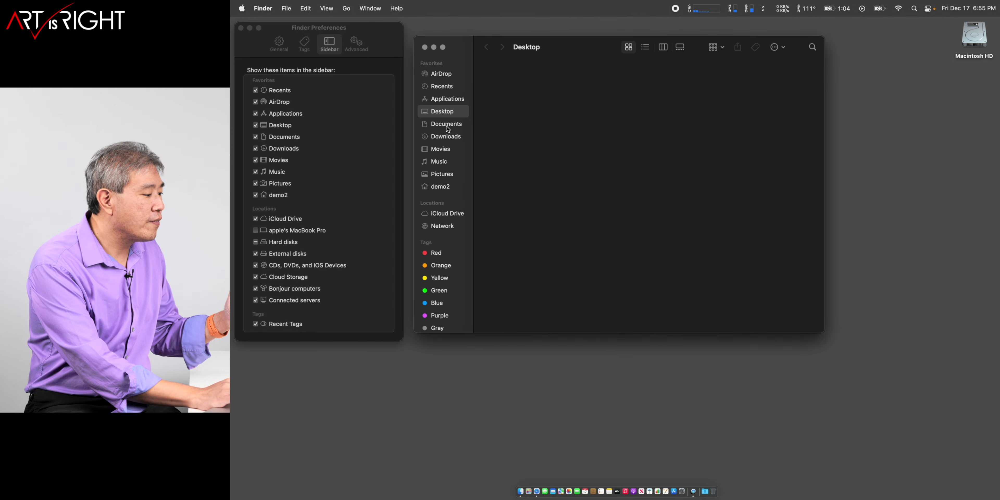
left_click(452, 188)
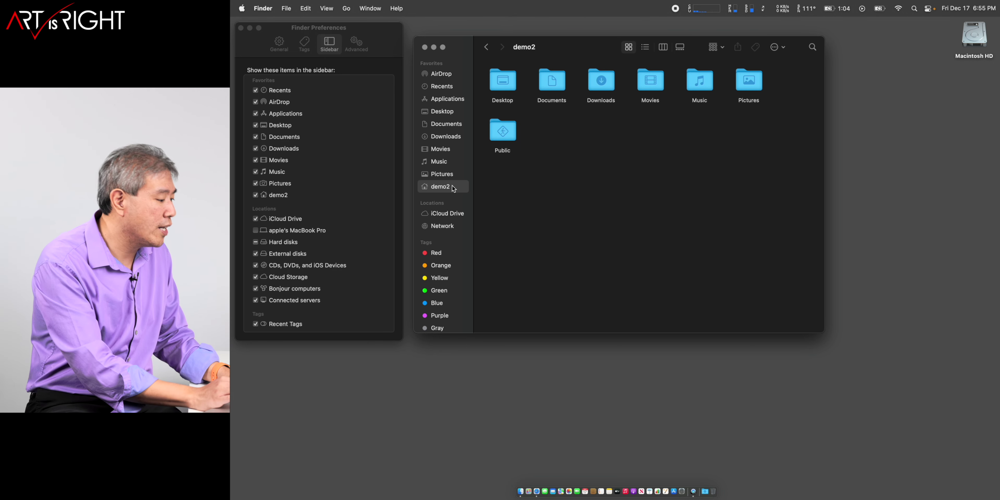
left_click(256, 230)
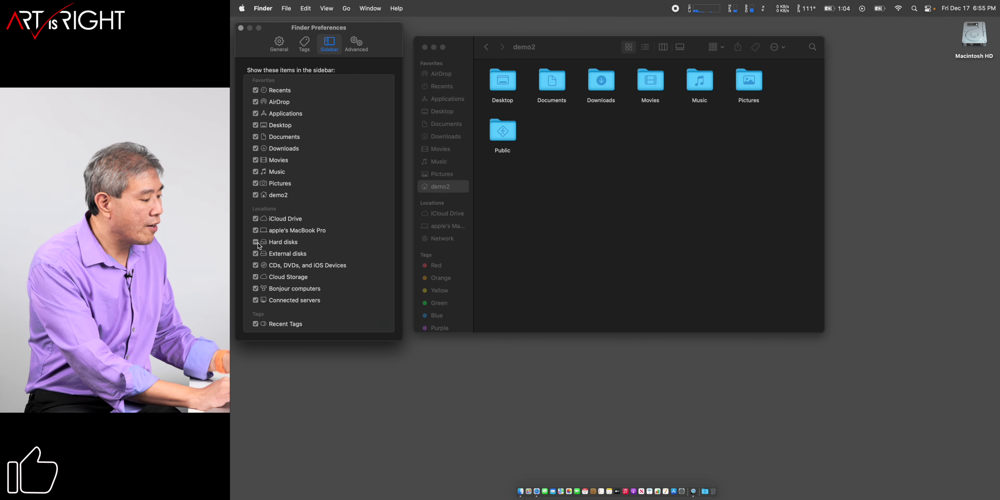
left_click(255, 242)
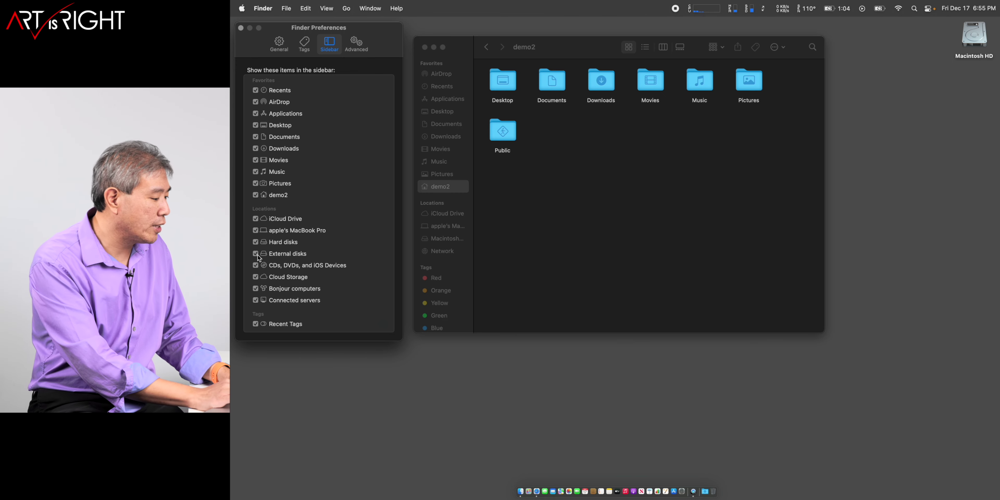
left_click(439, 230)
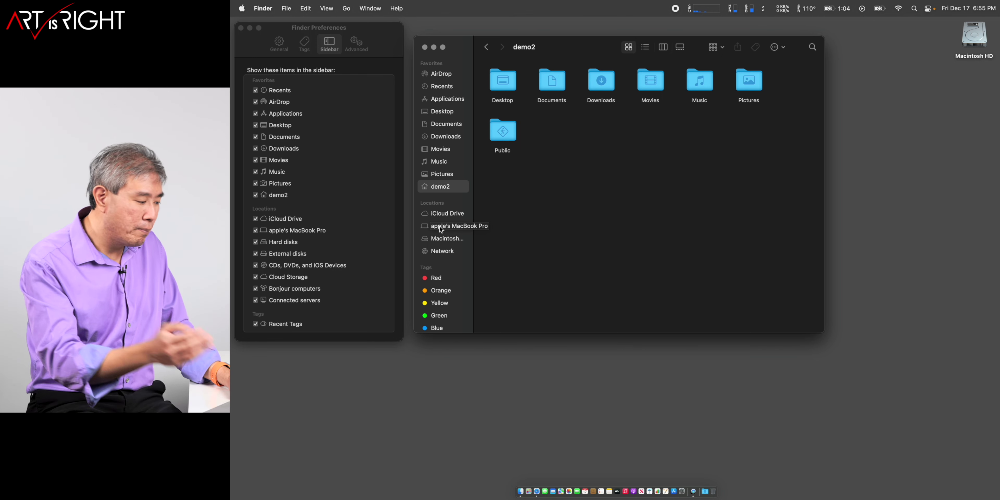
Show the computer's top level with Macintosh HD and Network, then open Finder's Advanced settings.
left_click(441, 228)
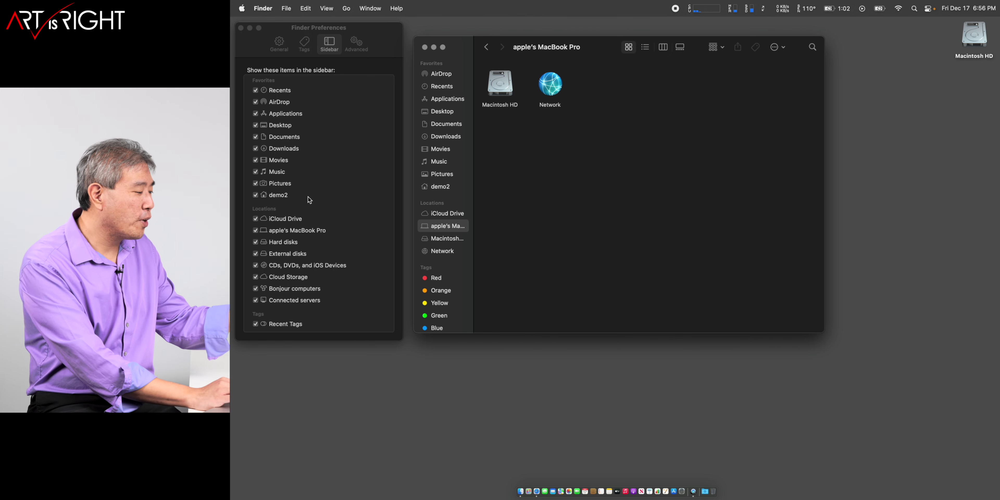
left_click(360, 53)
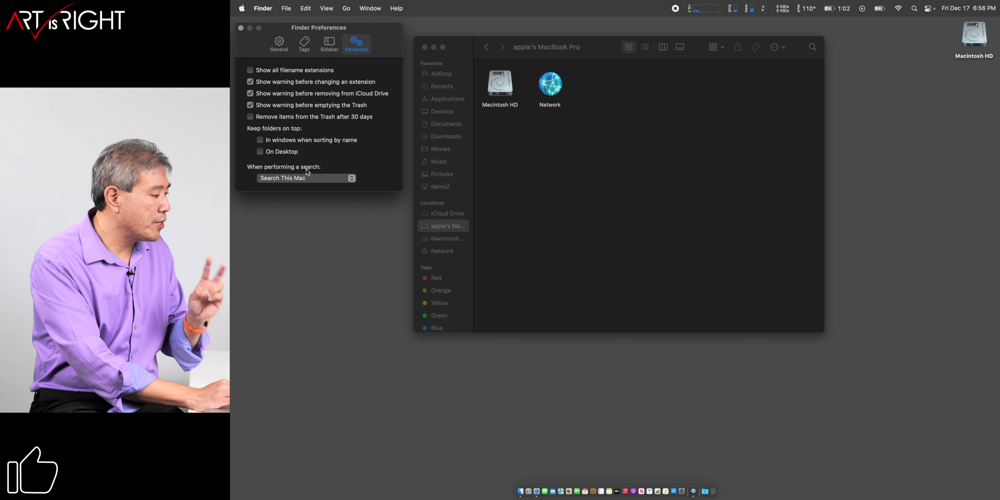
Turn on 'Remove items from the Trash after 30 days' in Finder's Advanced preferences.
left_click(294, 120)
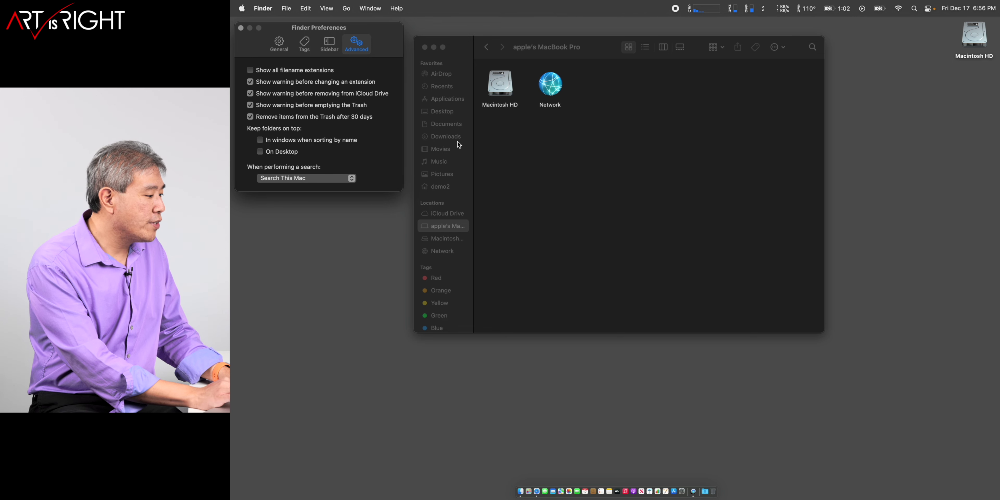
left_click(450, 115)
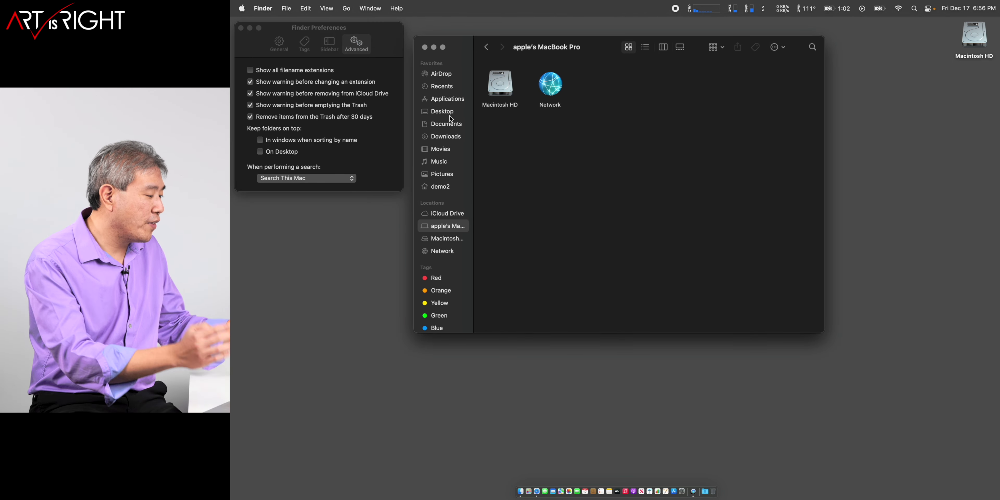
Search for 'Food' limited to the Desktop folder, which finds no results.
left_click(447, 111)
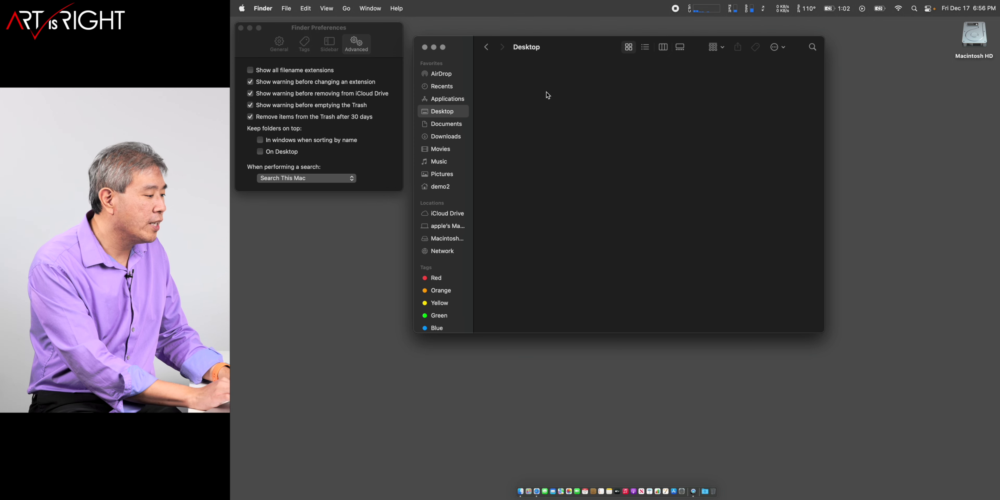
left_click(812, 48)
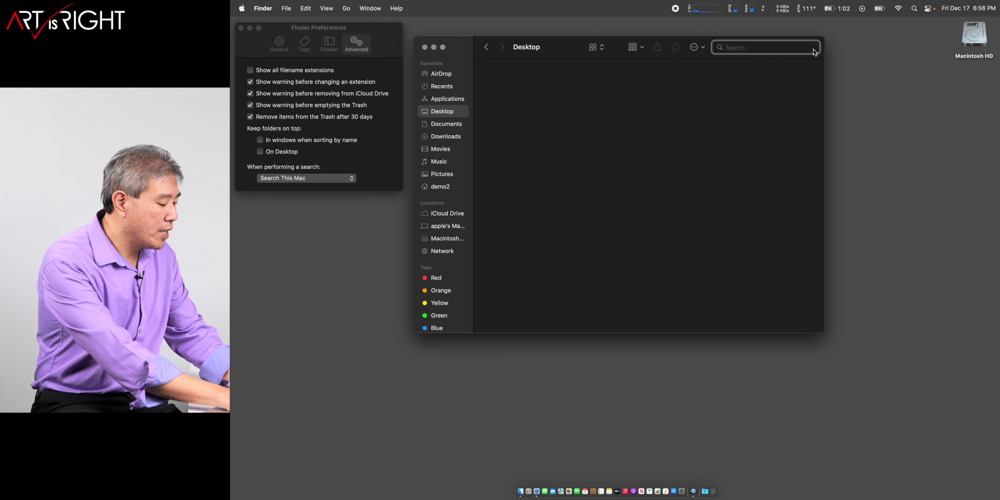
type("Food")
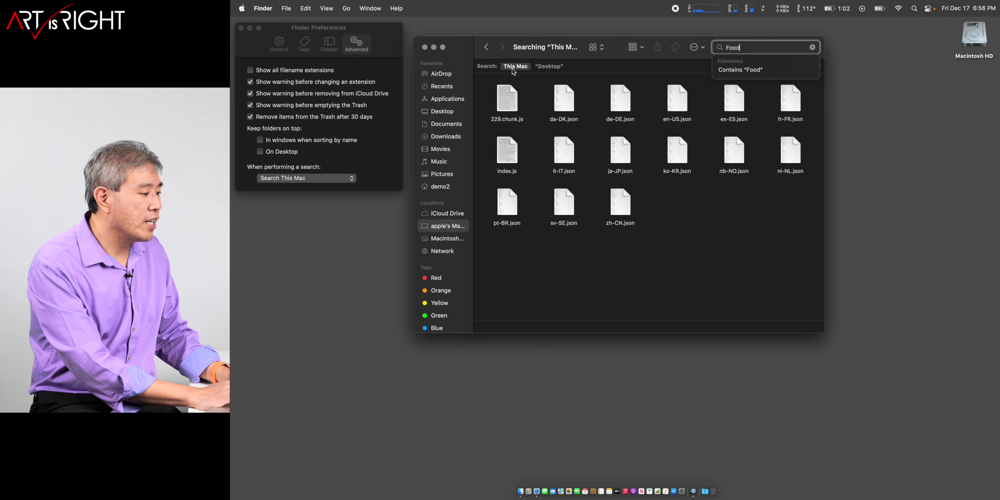
left_click(547, 67)
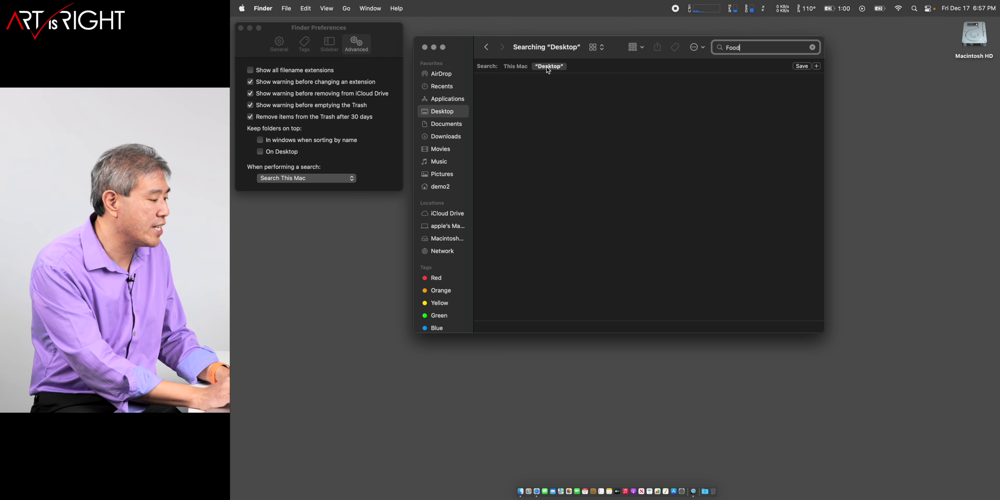
left_click(346, 182)
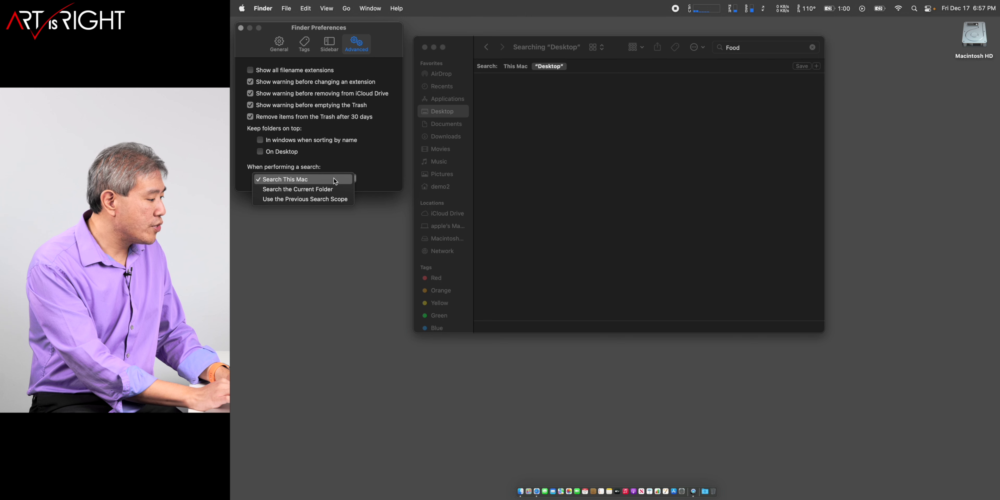
Set 'When performing a search' to Search the Current Folder.
left_click(331, 189)
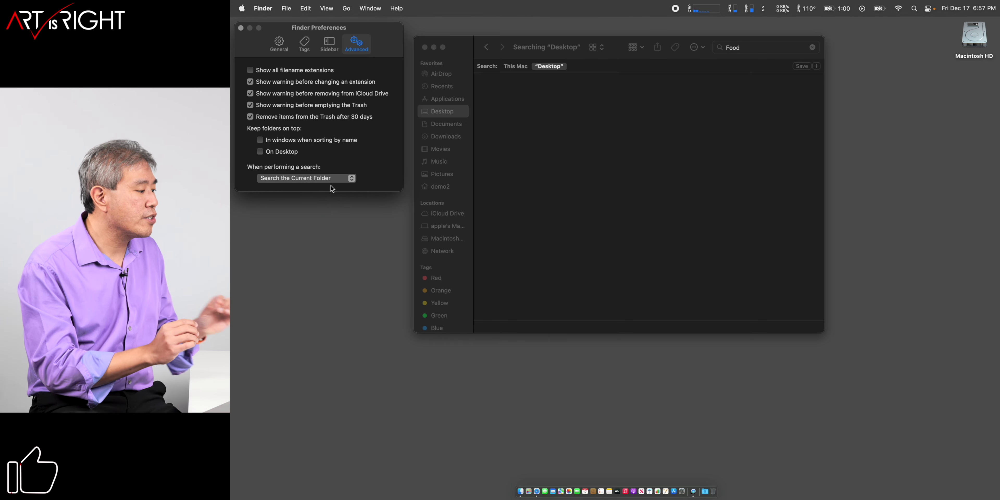
left_click(619, 73)
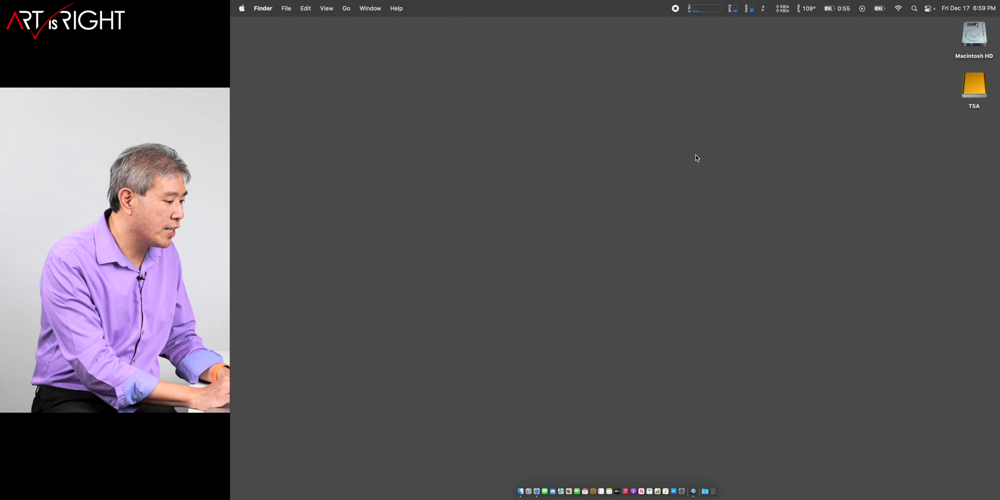
Open the desktop's view options and move the T5A drive icon away from the screen edge.
right_click(695, 154)
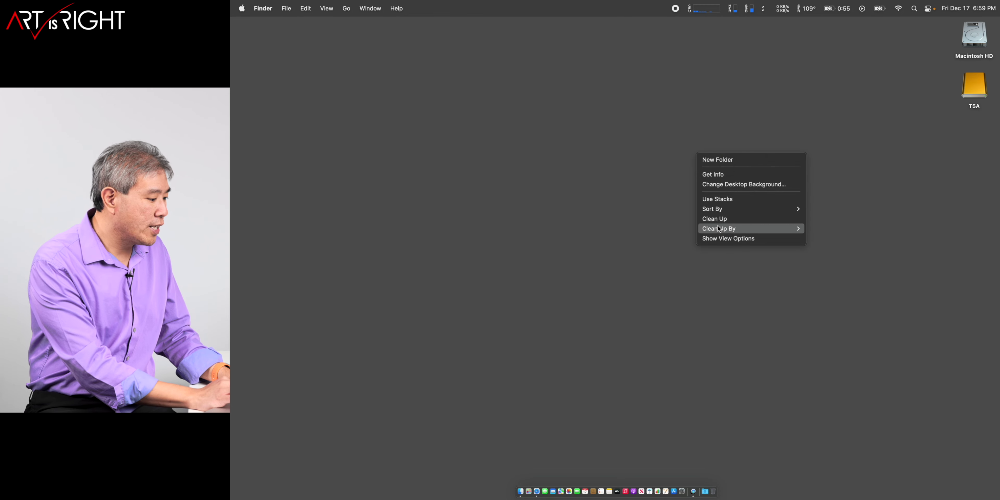
left_click(719, 237)
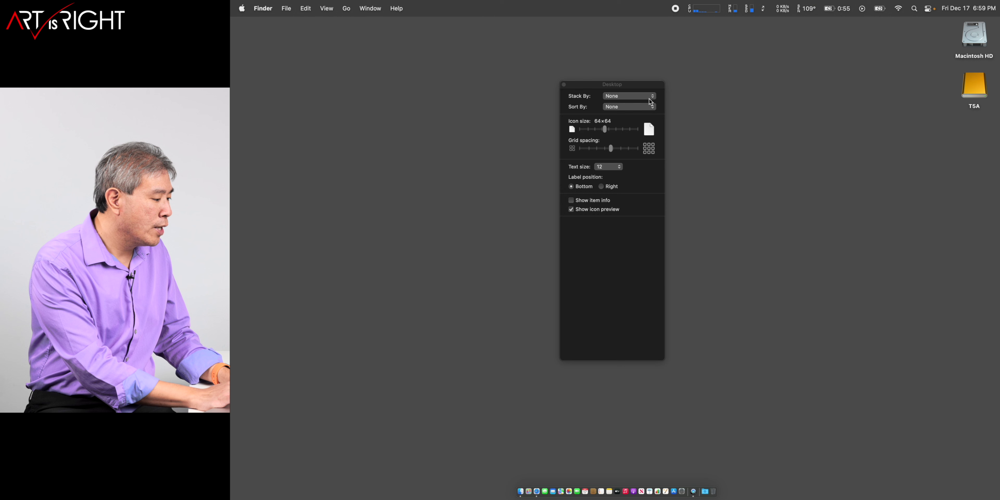
left_click(628, 107)
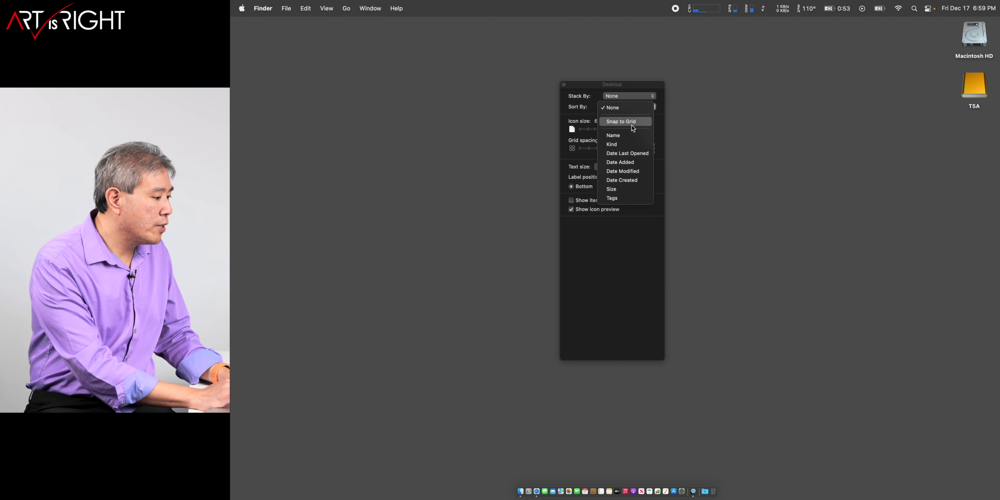
left_click(760, 103)
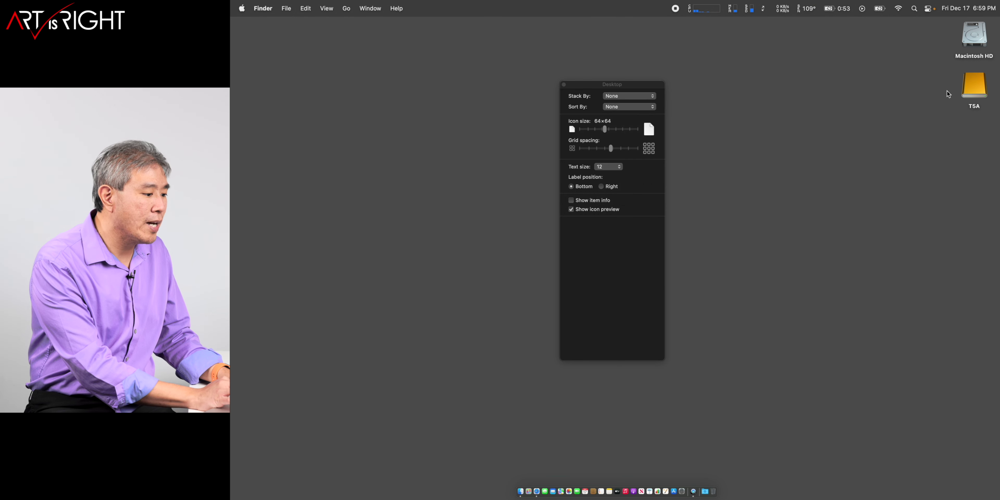
left_click(964, 87)
left_click_drag(965, 87, 912, 63)
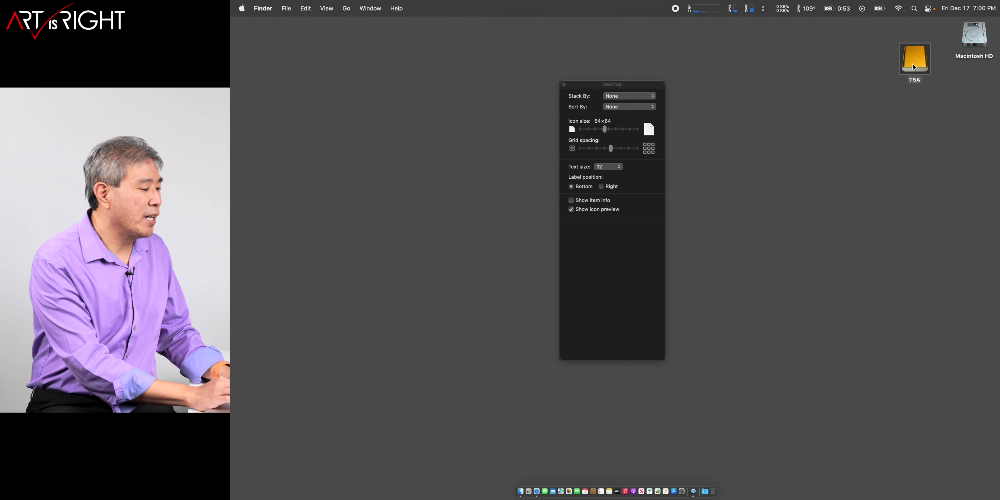
Sort desktop icons by Snap to Grid and place T5A directly below Macintosh HD.
left_click(629, 106)
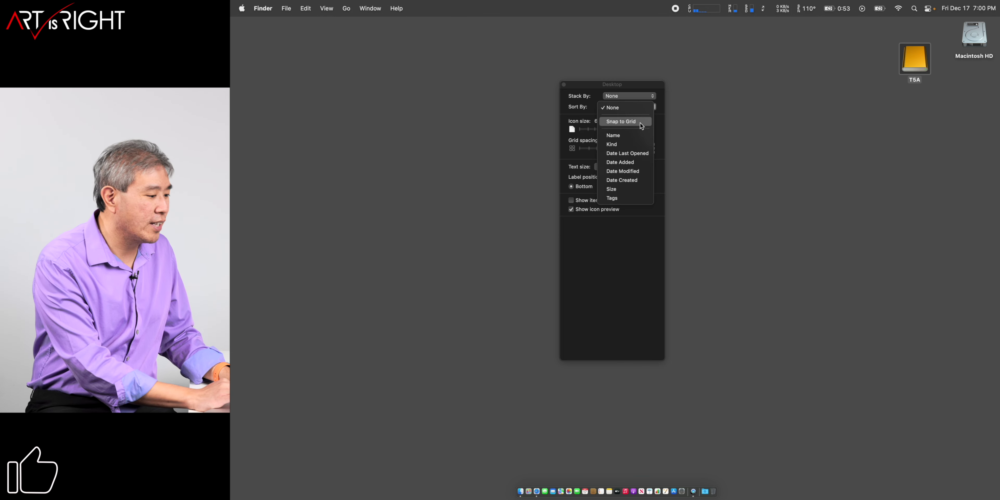
left_click(642, 118)
left_click_drag(915, 62, 970, 102)
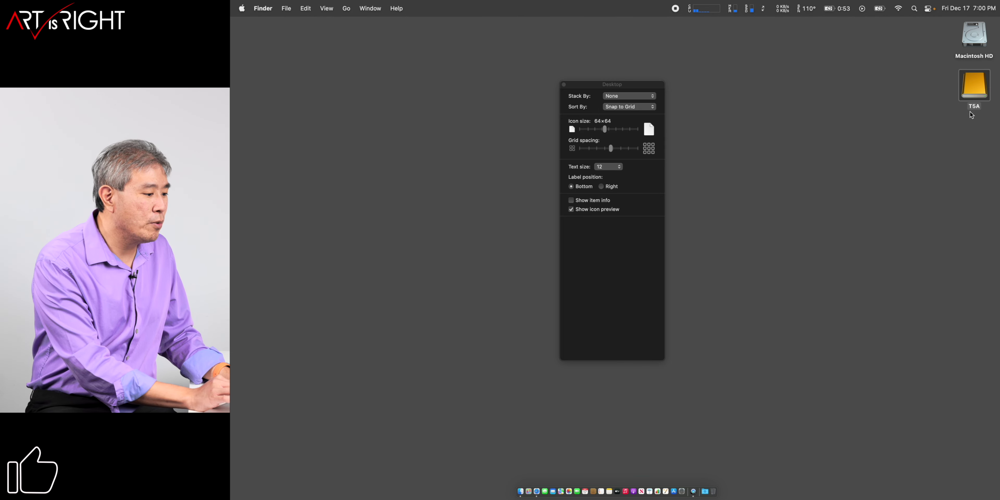
key("super+z")
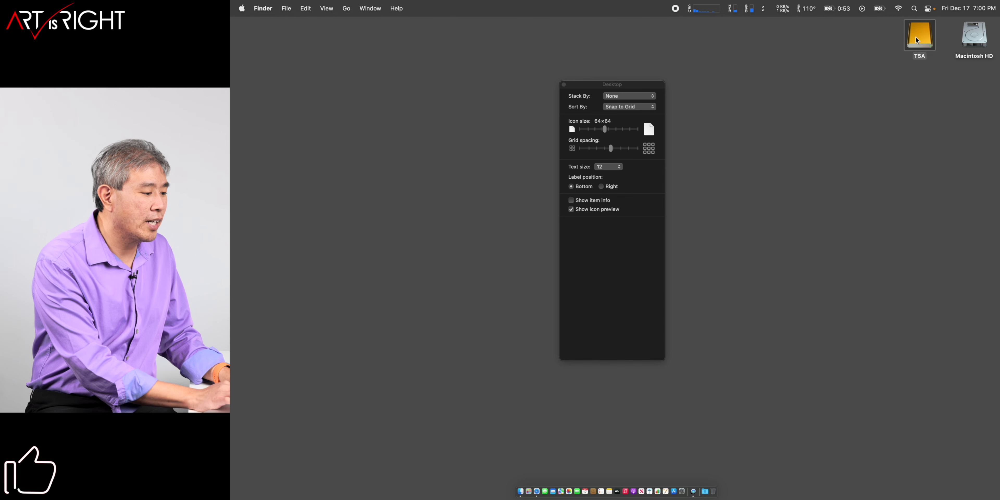
left_click_drag(970, 101, 972, 99)
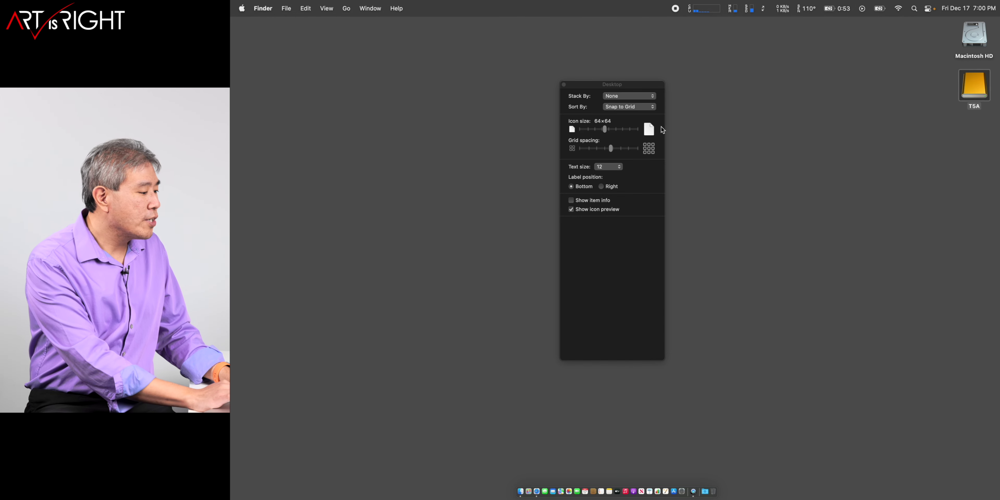
Give desktop icons 48×48 size, wider grid spacing, right-side labels and item info.
left_click_drag(606, 129, 599, 131)
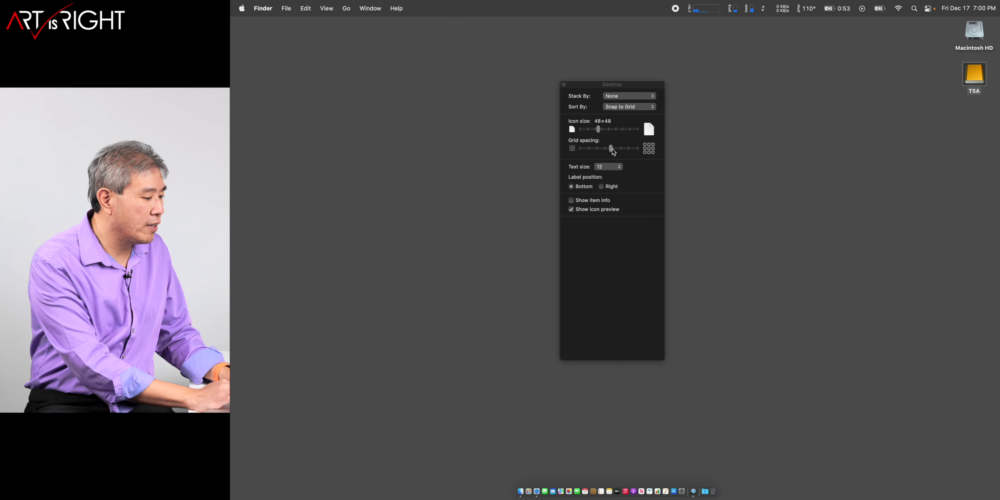
left_click_drag(612, 149, 577, 144)
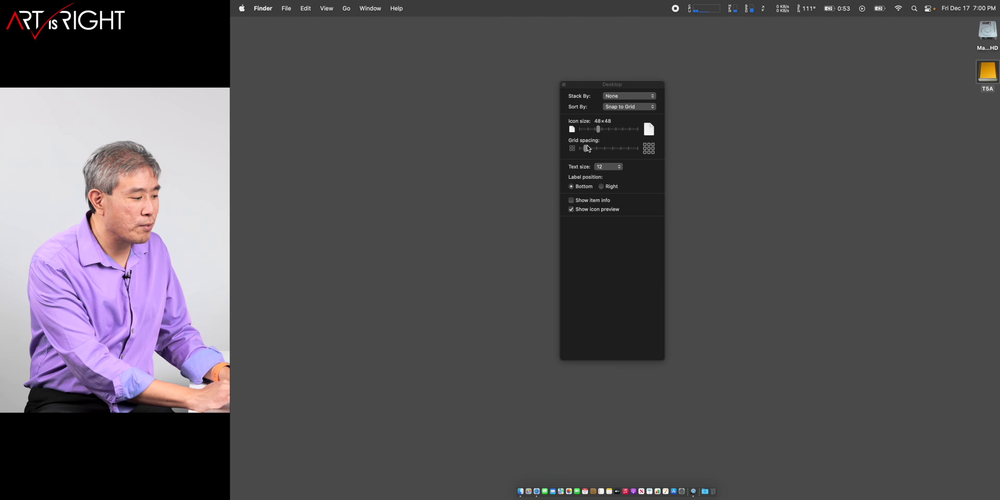
left_click_drag(587, 146, 614, 149)
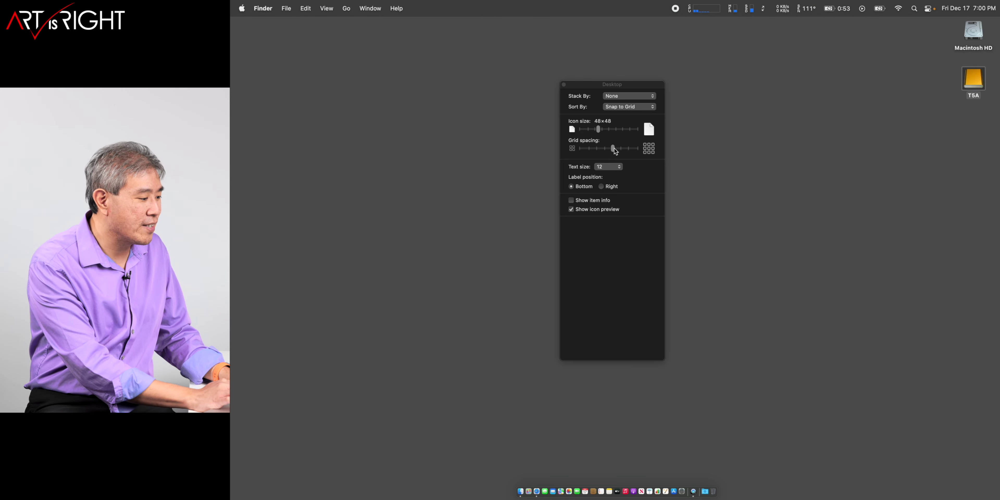
left_click(601, 186)
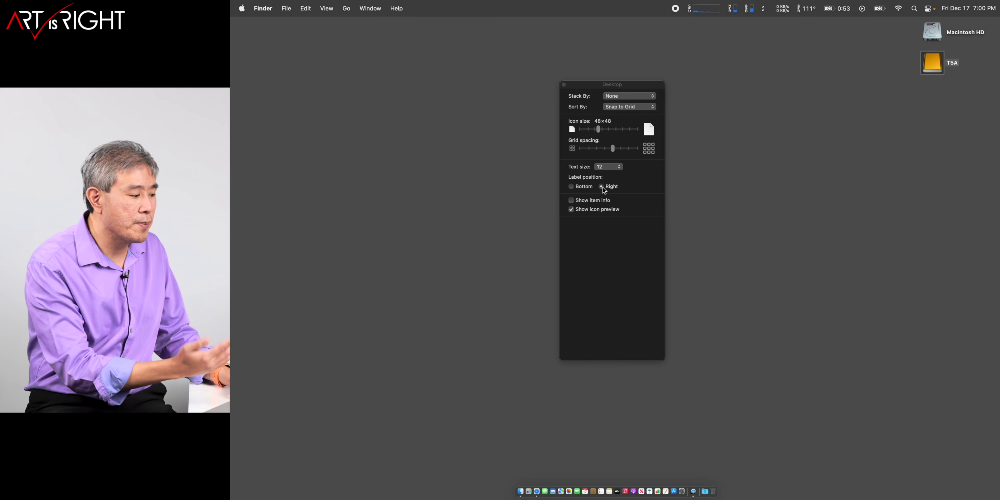
left_click(590, 200)
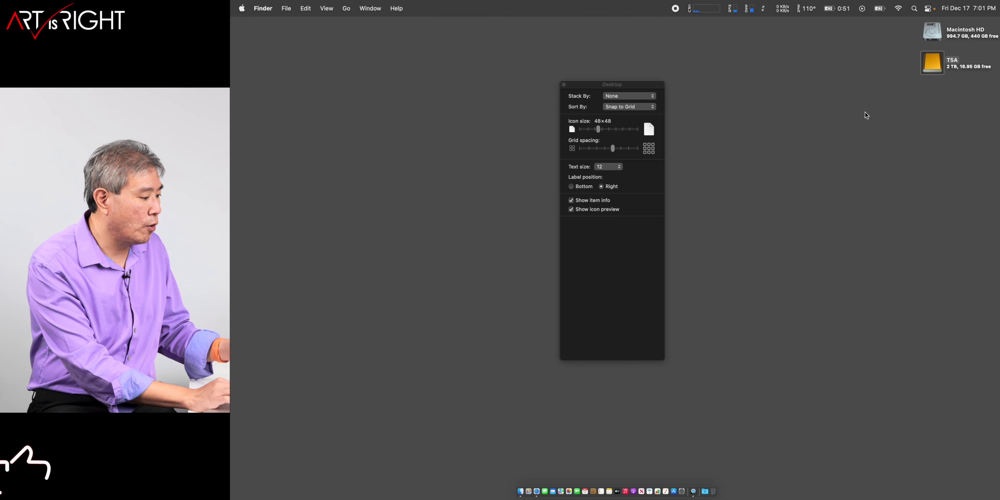
left_click(563, 84)
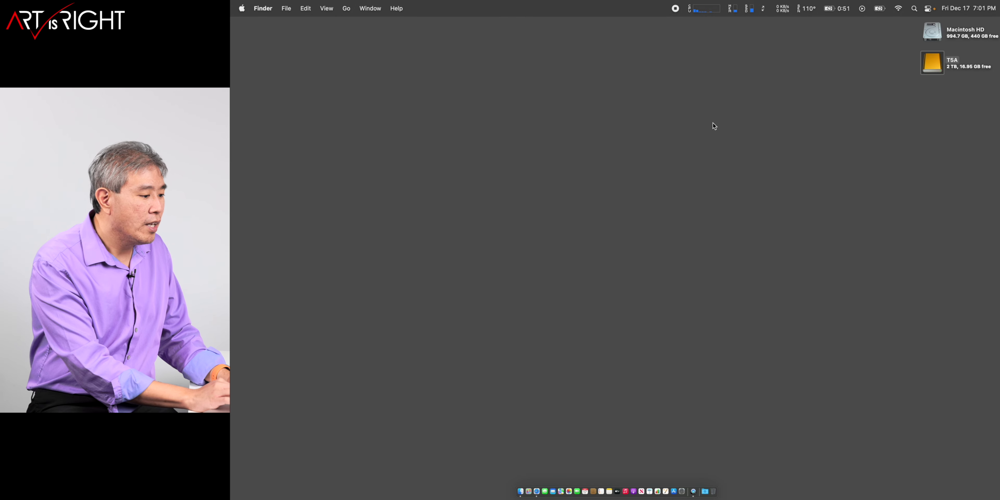
Open T5A in a larger list-view window sorted by size, with the Kind column visible.
double_click(928, 64)
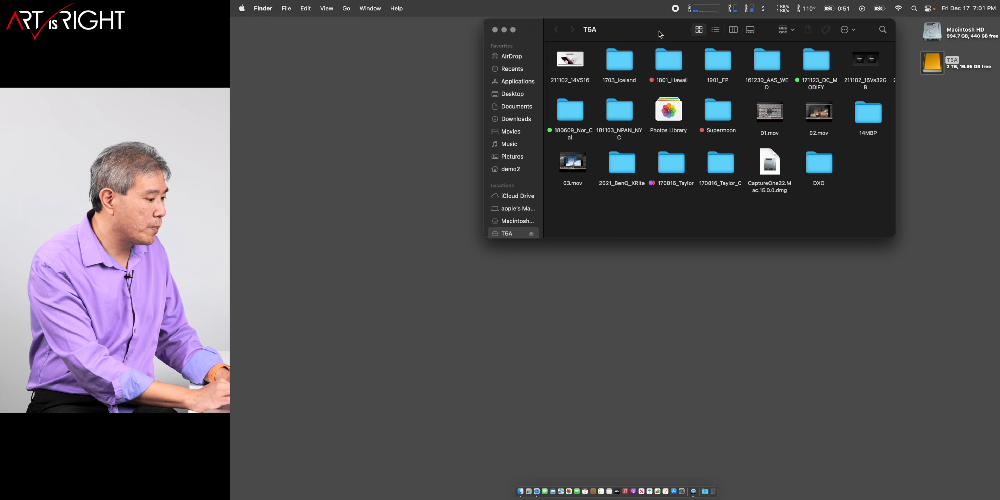
left_click_drag(659, 31, 606, 82)
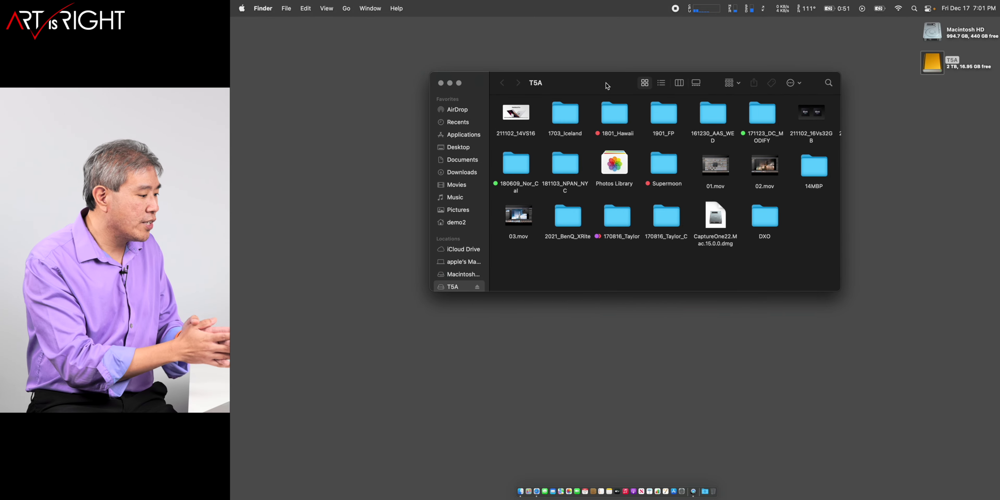
key("super+2")
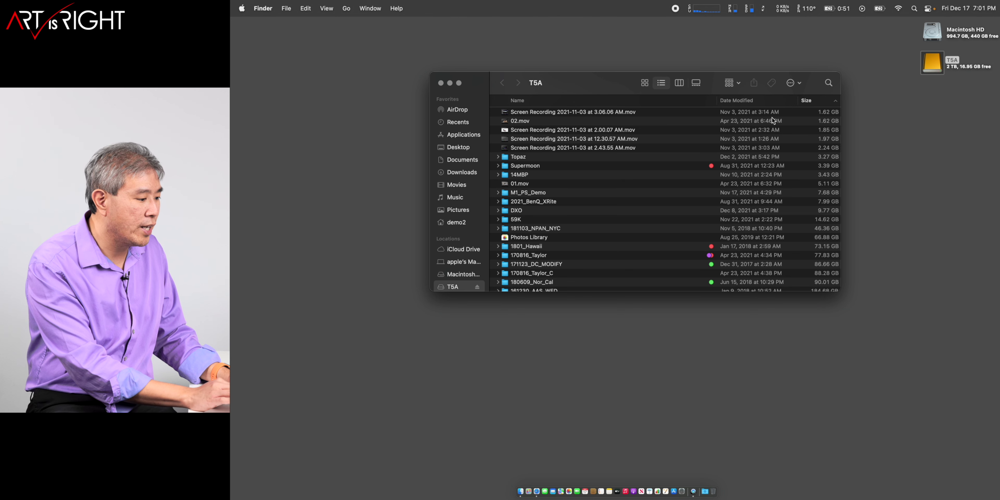
left_click_drag(839, 291, 884, 336)
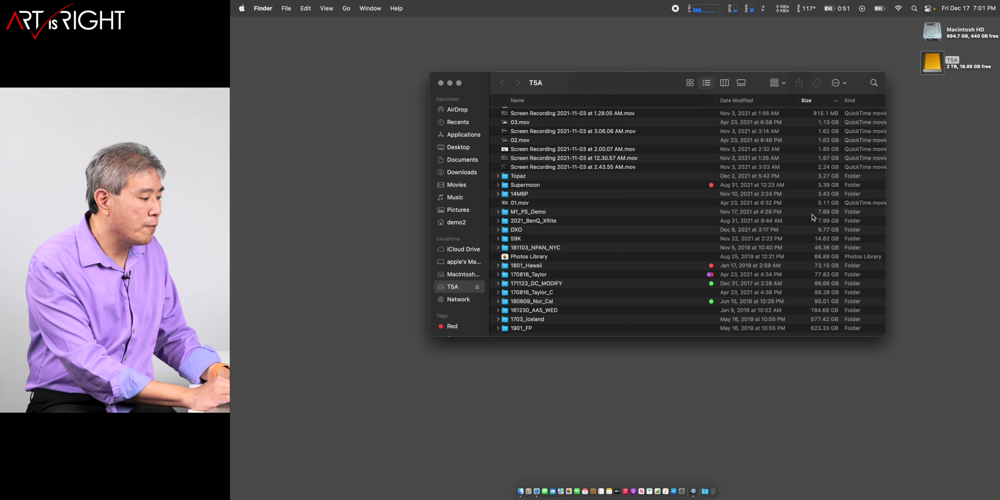
scroll(811, 214, "up", 3)
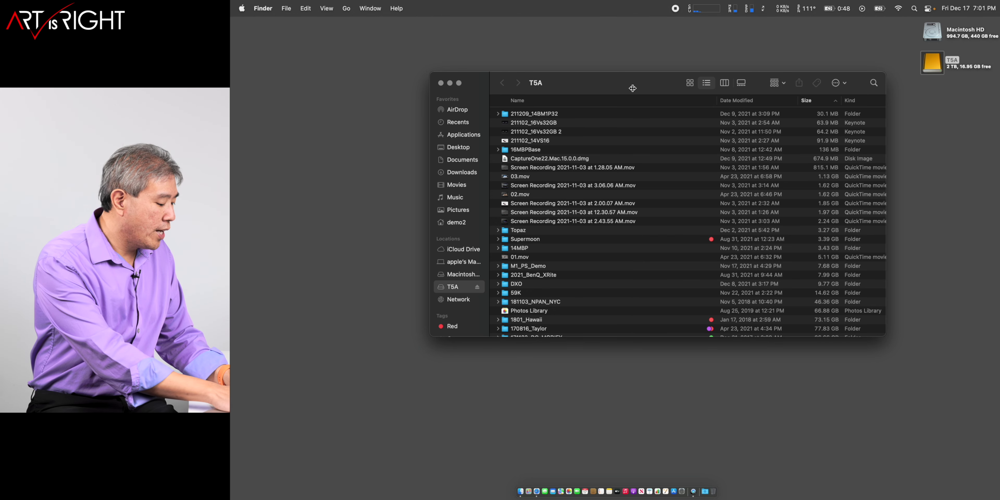
Save T5A's size-sorted list view with calculated sizes as the Finder default.
key("super+j")
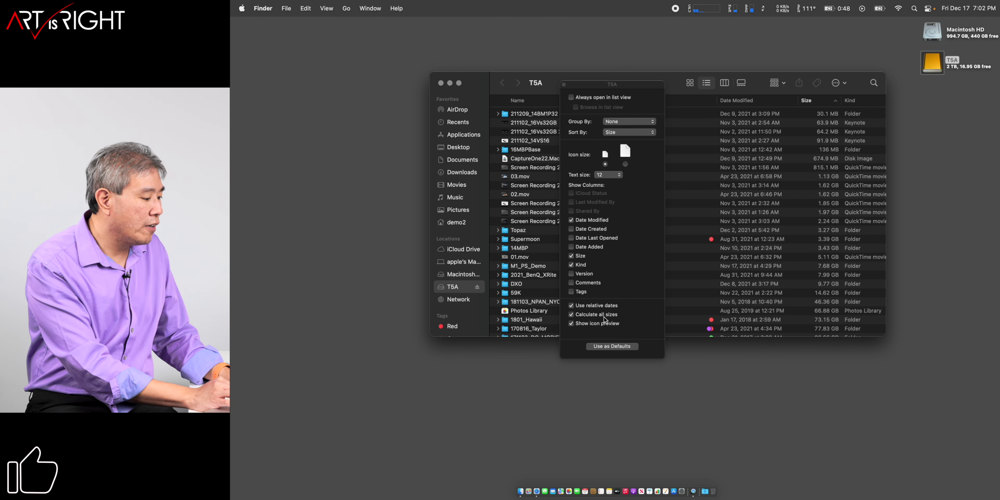
left_click(611, 346)
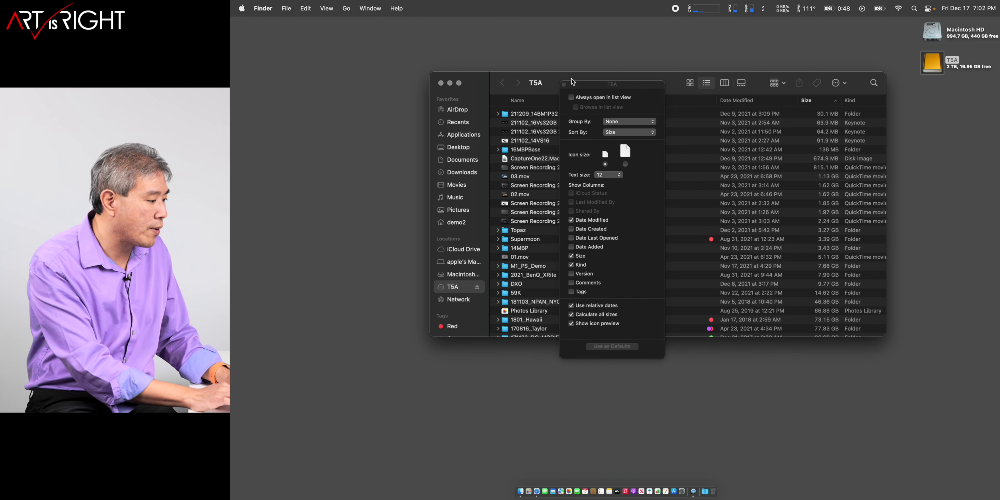
Check Documents, Downloads and Movies, then re-save the Applications list view as the default.
left_click(564, 84)
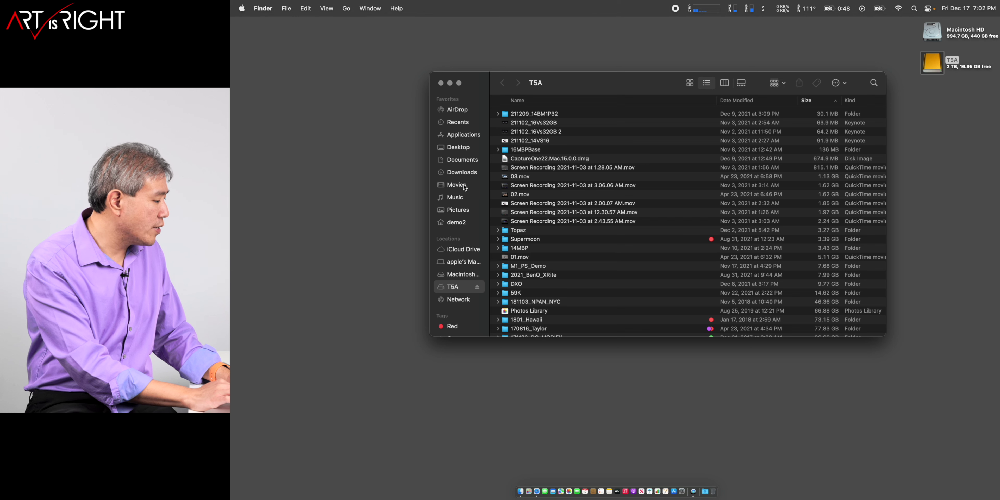
left_click(466, 162)
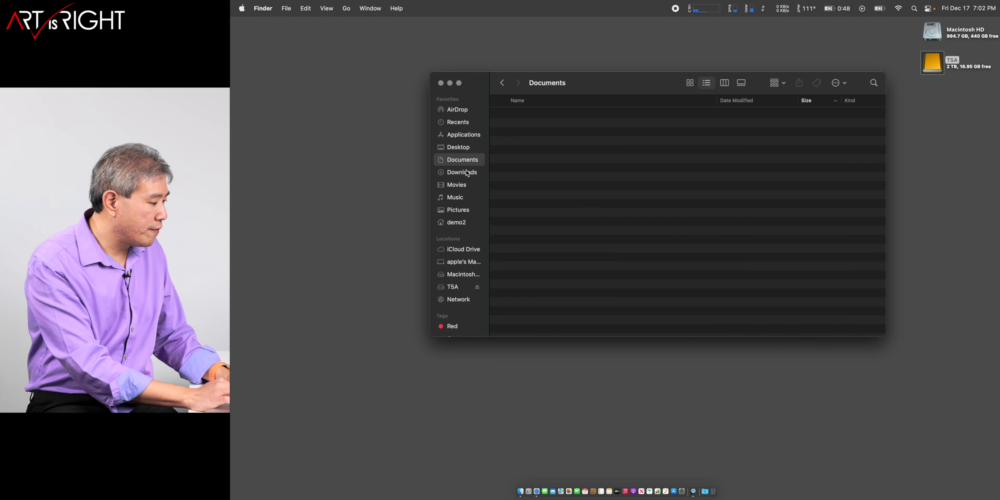
left_click(465, 174)
left_click(458, 187)
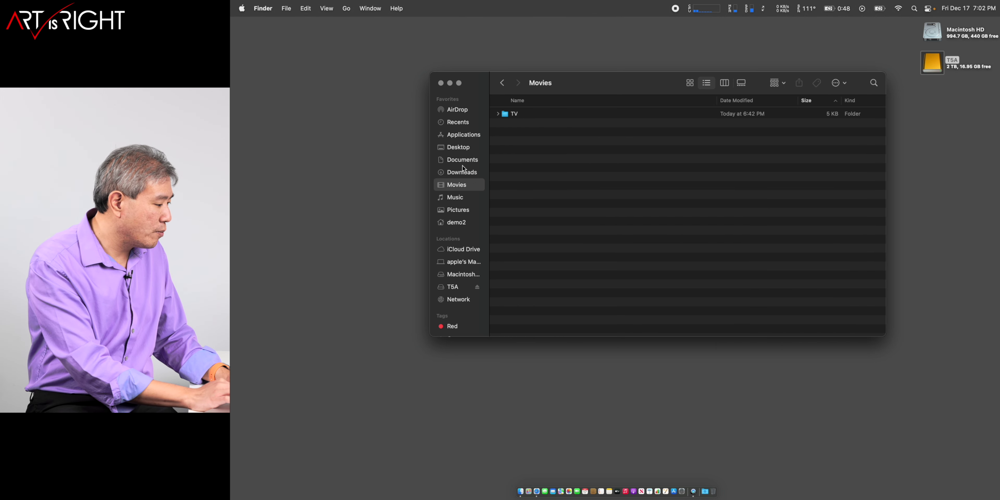
left_click(464, 135)
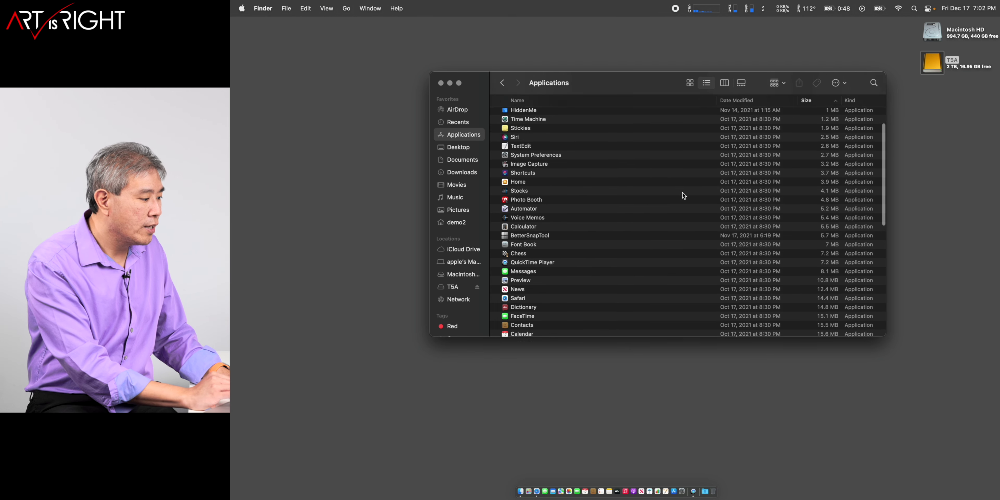
scroll(681, 192, "up", 2)
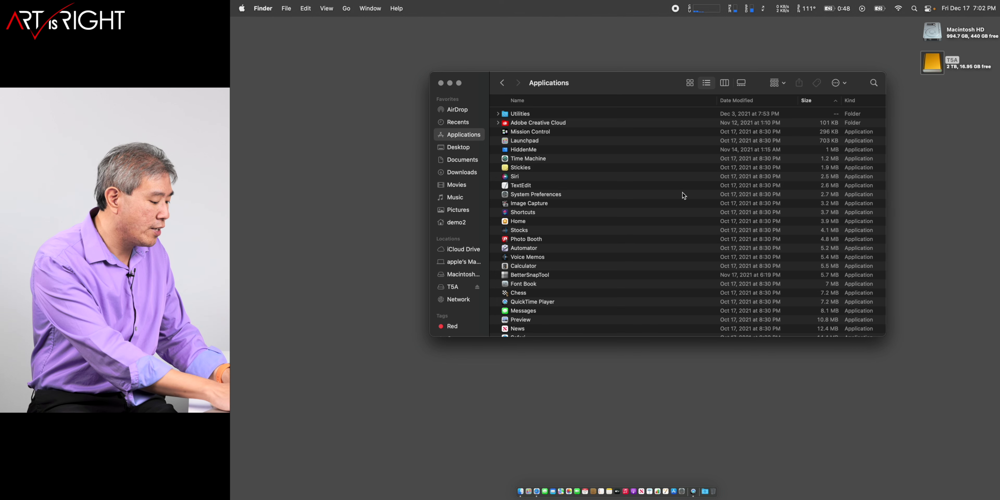
key("super+j")
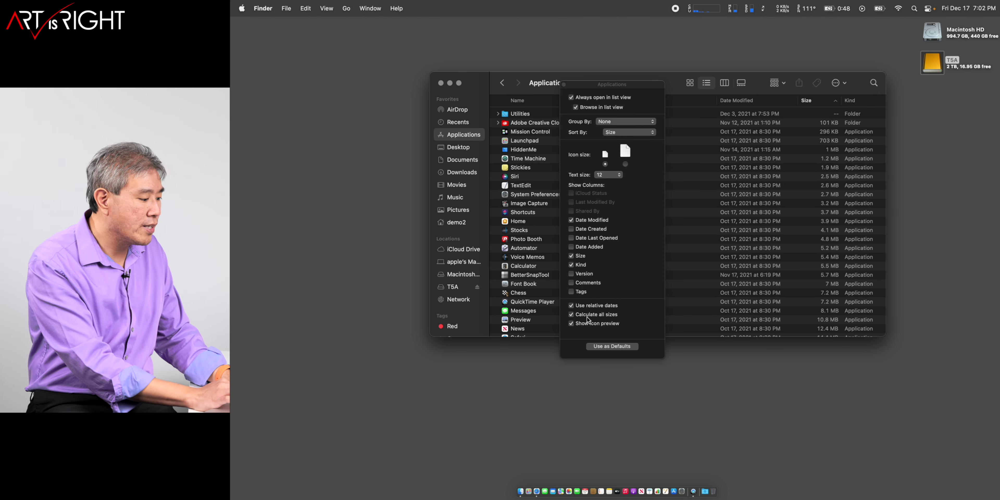
left_click(611, 346)
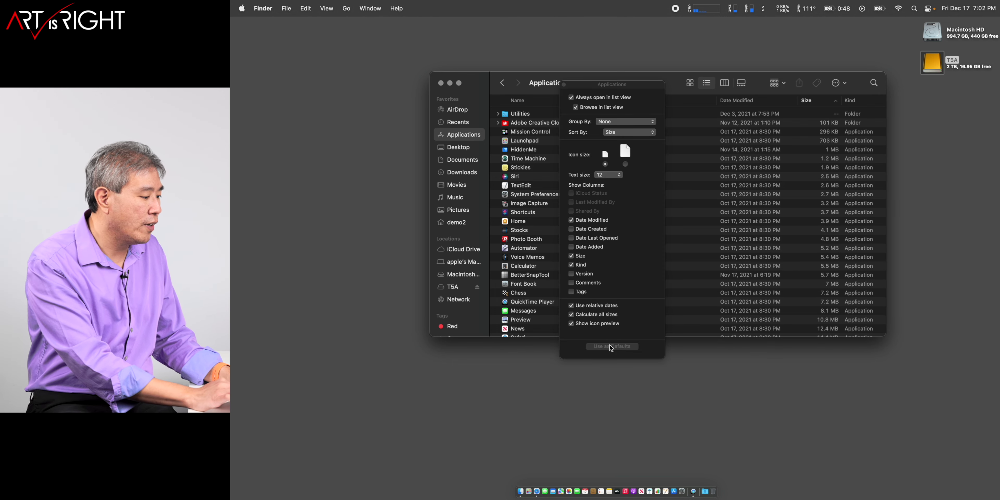
Close the View Options panel, leaving Applications listed by size.
left_click(564, 84)
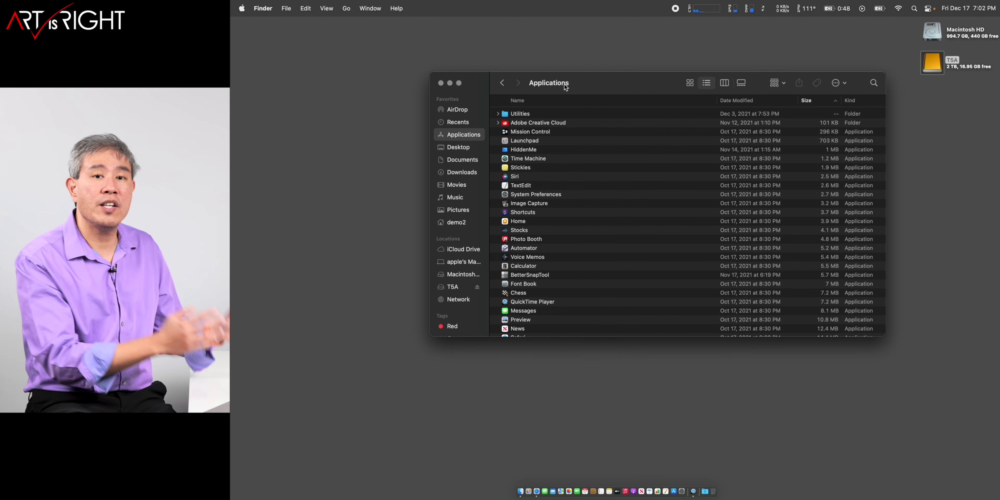